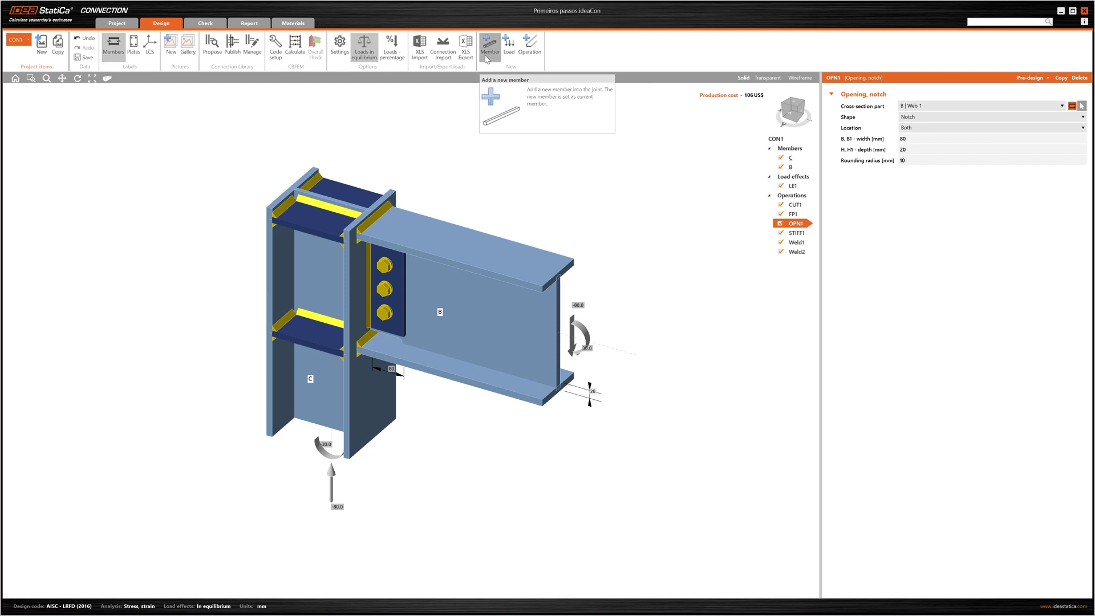
Step: Add a new member to the joint and set its pitch to -45°
{"action": "left_click", "coordinate": [488, 46]}
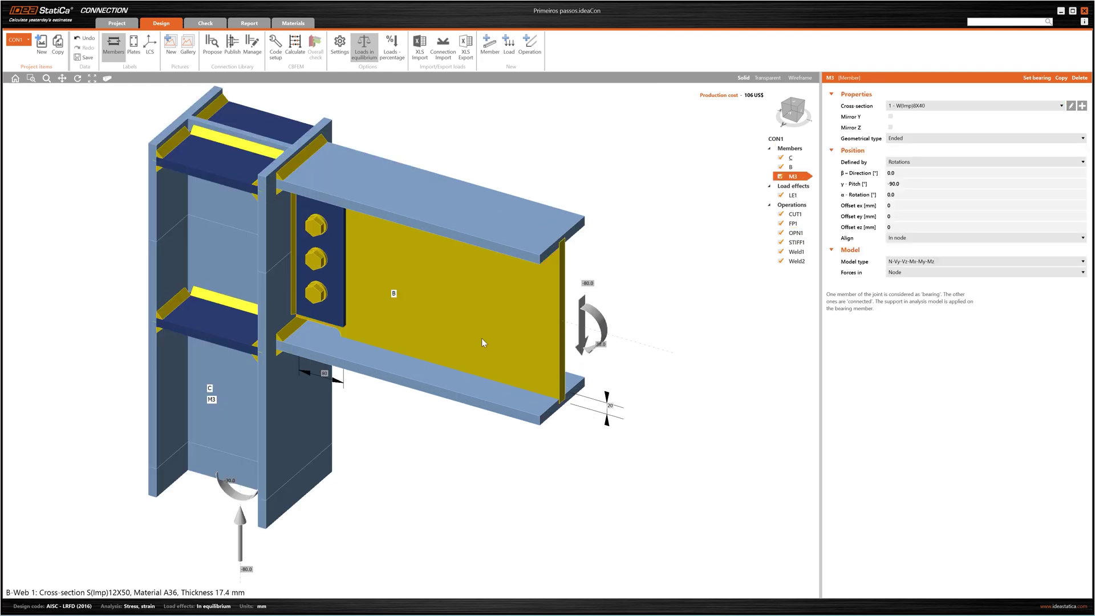
{"action": "left_click", "coordinate": [921, 182]}
{"action": "left_click_drag", "start_coordinate": [920, 183], "coordinate": [878, 191]}
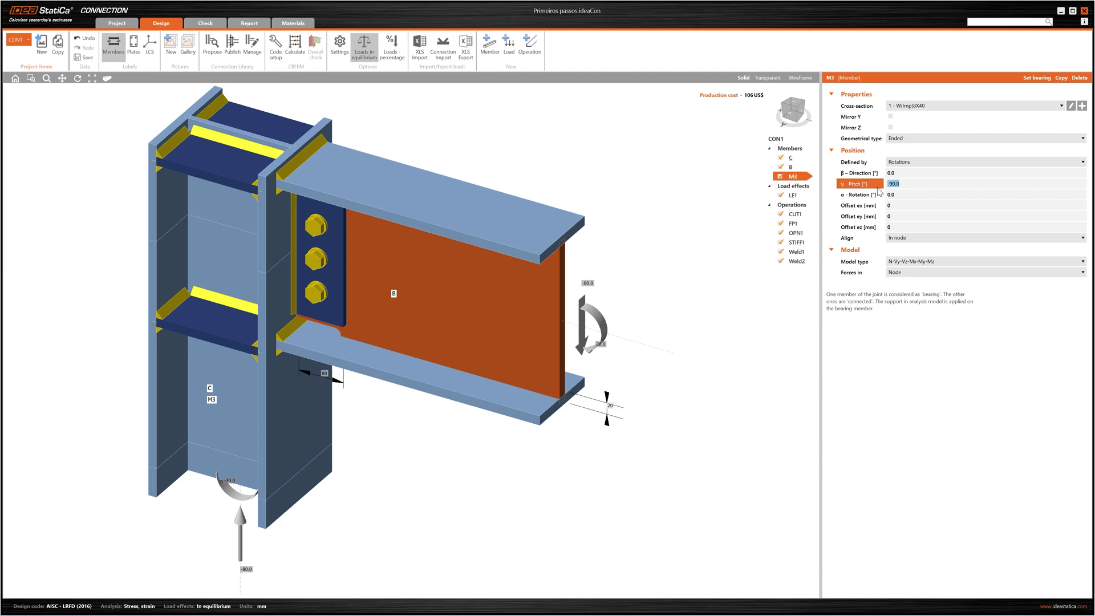
{"action": "key", "text": "BackSpace"}
{"action": "key", "text": "Return"}
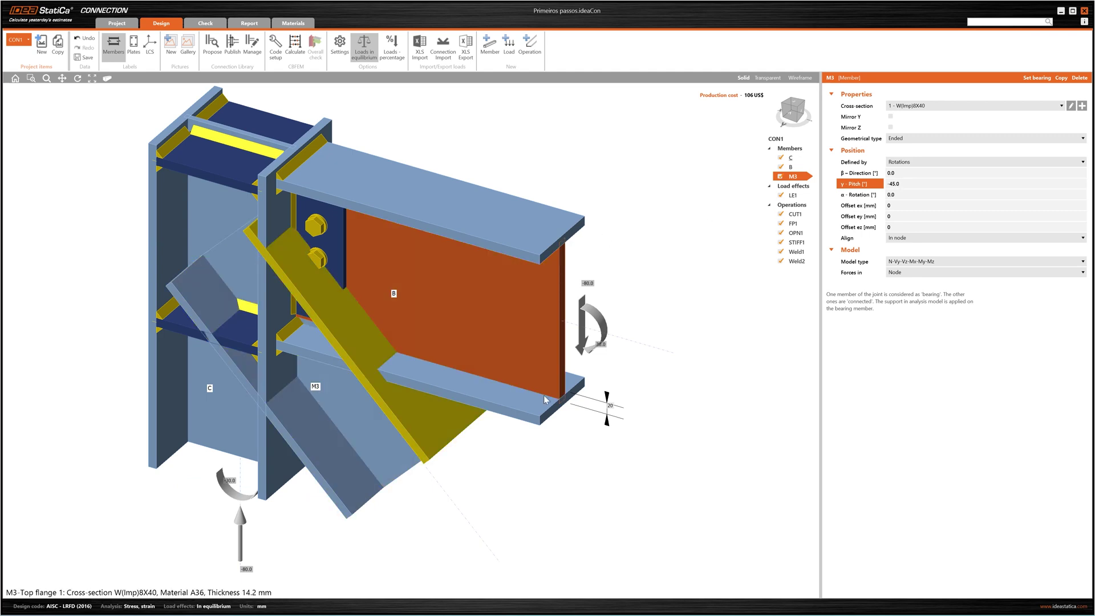
Step: Set the new member's pitch to 0° and its direction to 90°
{"action": "left_click_drag", "start_coordinate": [913, 183], "coordinate": [875, 191]}
{"action": "type", "text": "0"}
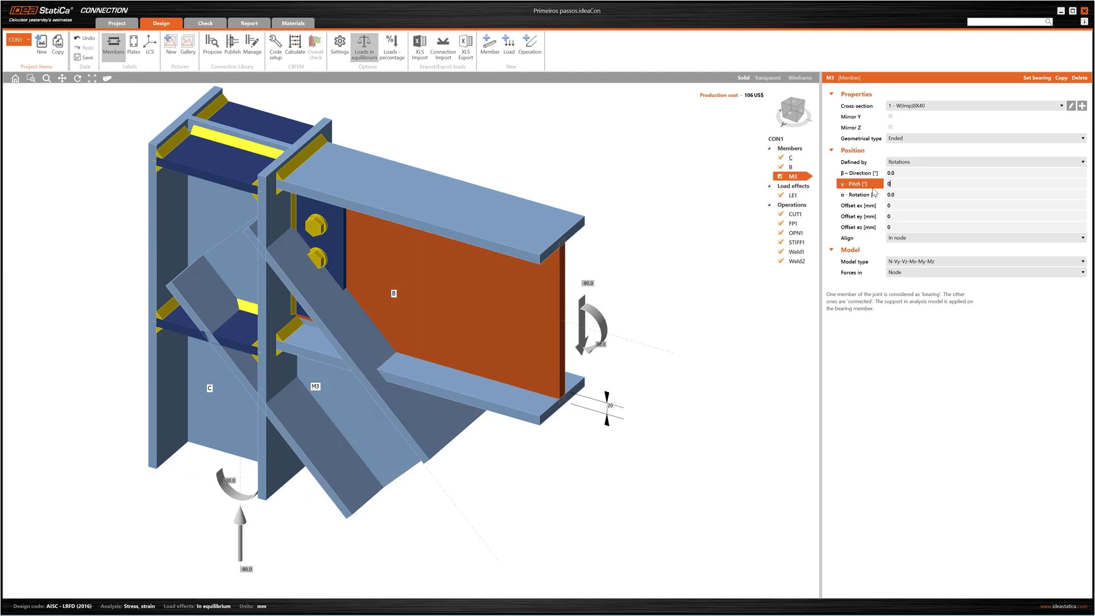
{"action": "key", "text": "Tab"}
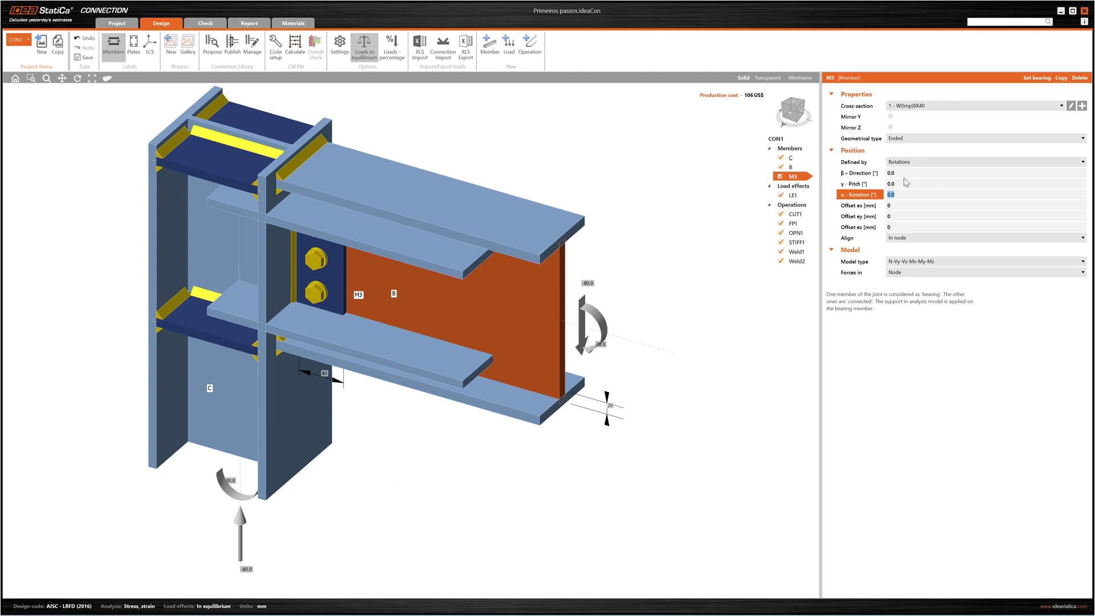
{"action": "left_click_drag", "start_coordinate": [903, 174], "coordinate": [876, 176]}
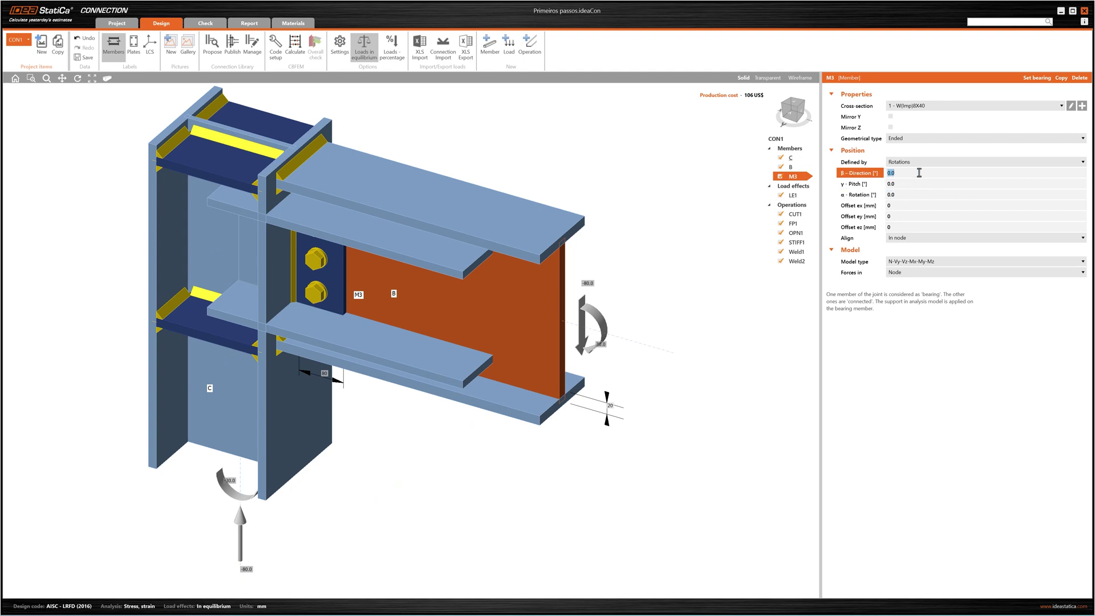
{"action": "type", "text": "90"}
{"action": "key", "text": "Tab"}
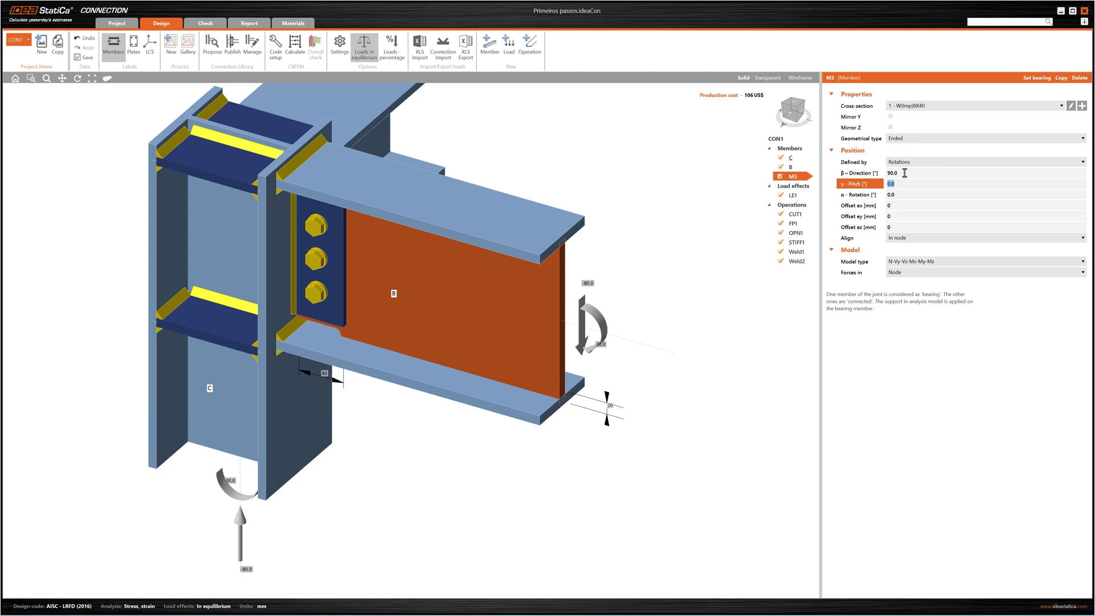
Step: Delete the newly added member M3 from the connection
{"action": "right_click", "coordinate": [796, 178]}
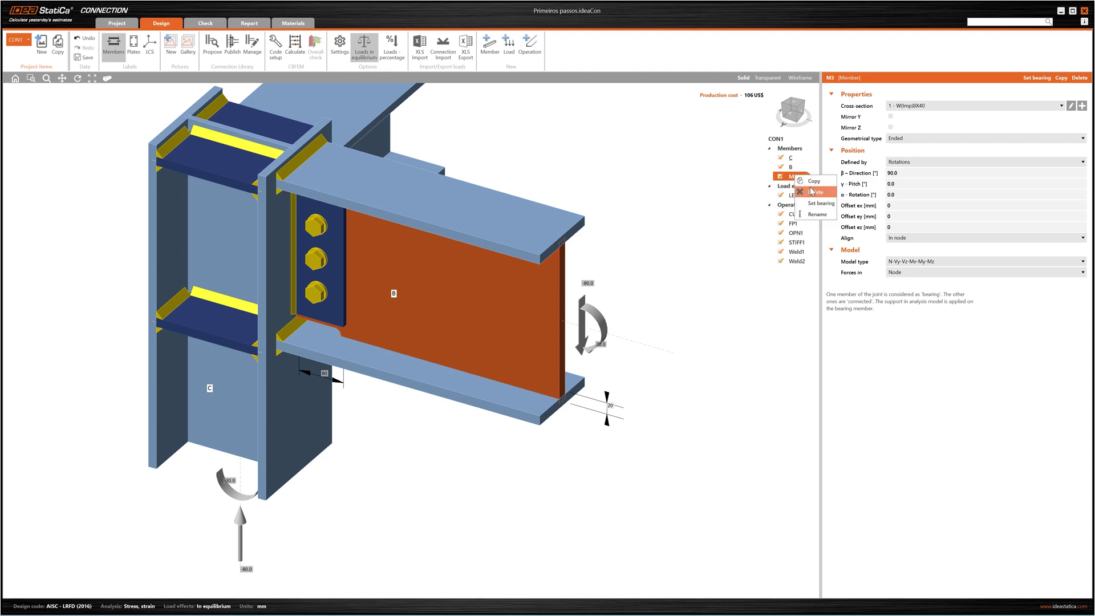
{"action": "left_click", "coordinate": [812, 194]}
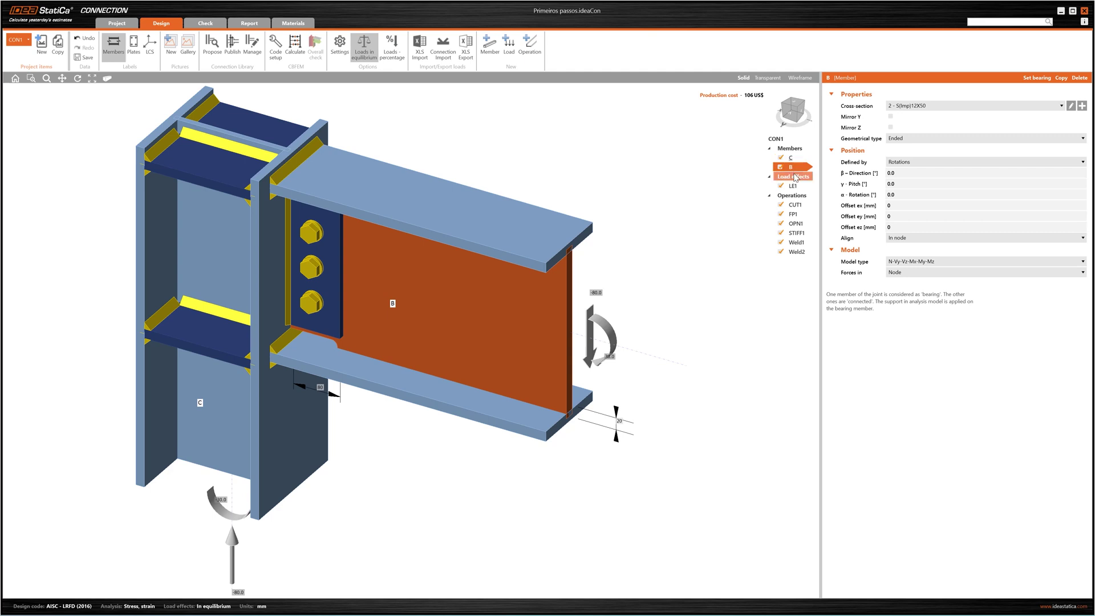
Step: Display load effect LE1, and add an extra load effect and delete it again
{"action": "left_click", "coordinate": [796, 187]}
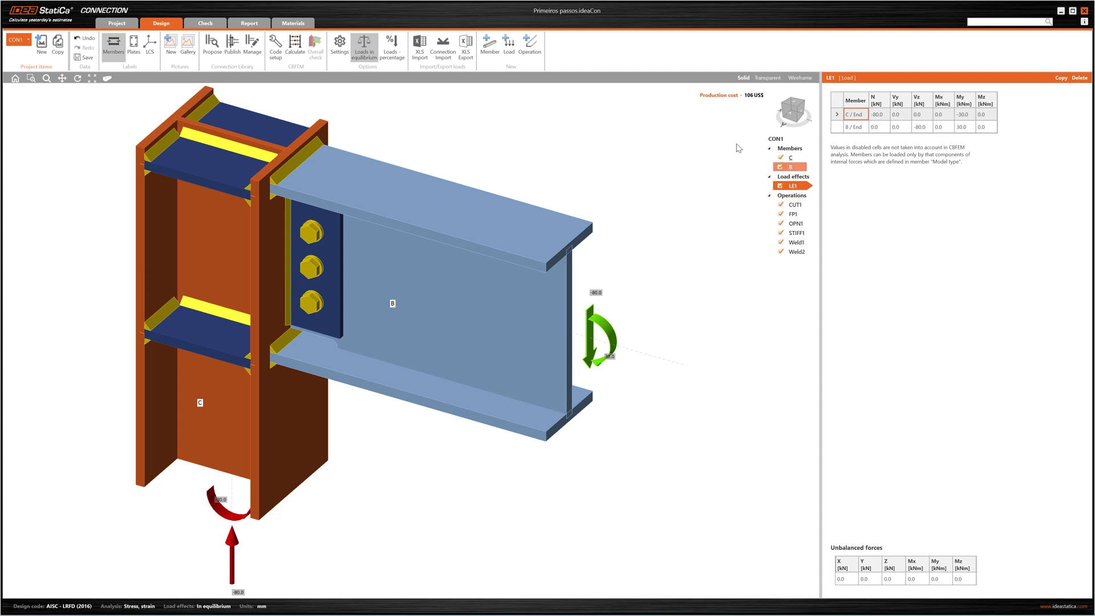
{"action": "left_click", "coordinate": [509, 51]}
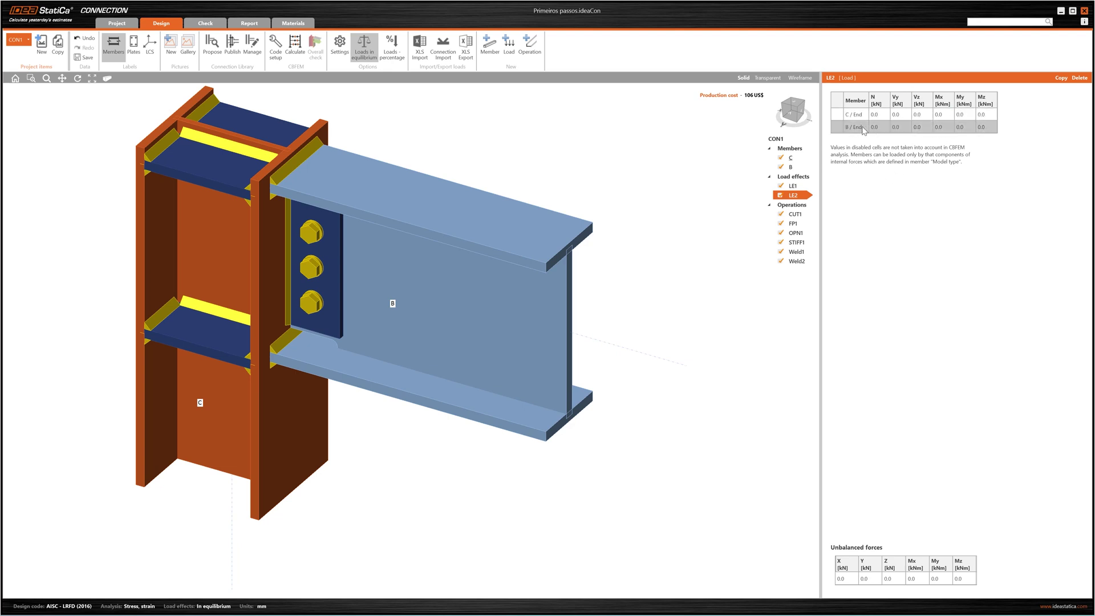
{"action": "right_click", "coordinate": [797, 200]}
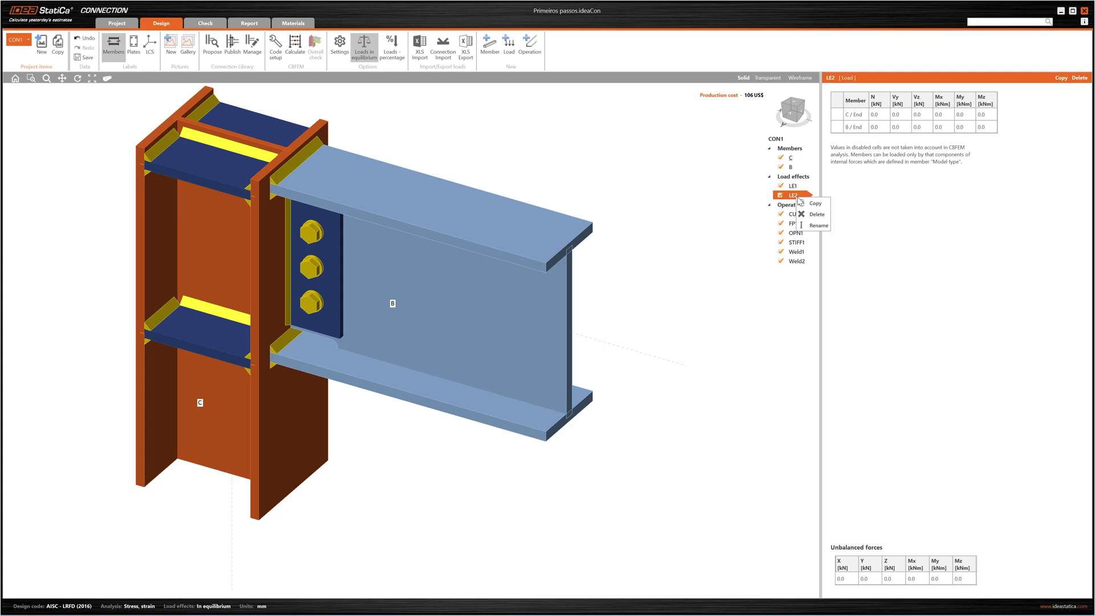
{"action": "left_click", "coordinate": [803, 203]}
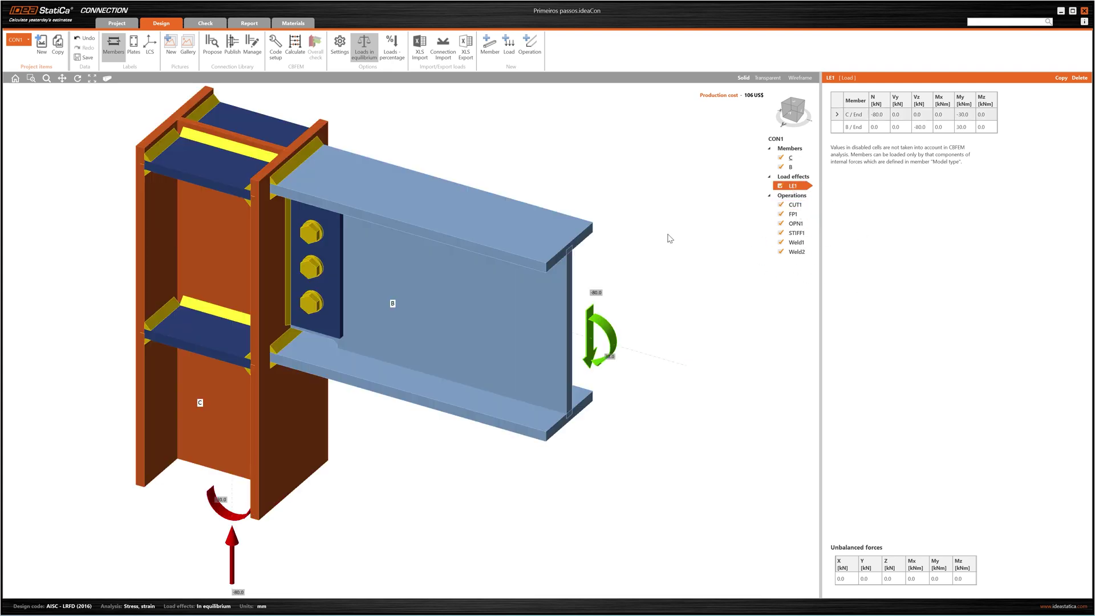
Step: Add a cleat manufacturing operation to the connection and delete it again
{"action": "left_click", "coordinate": [534, 51]}
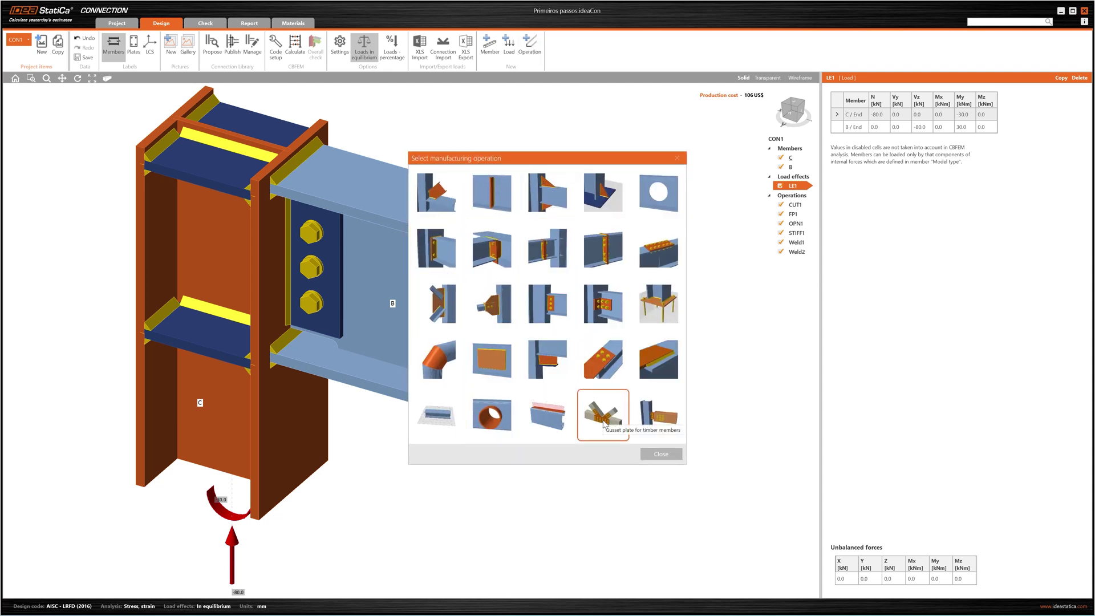
{"action": "left_click", "coordinate": [609, 315]}
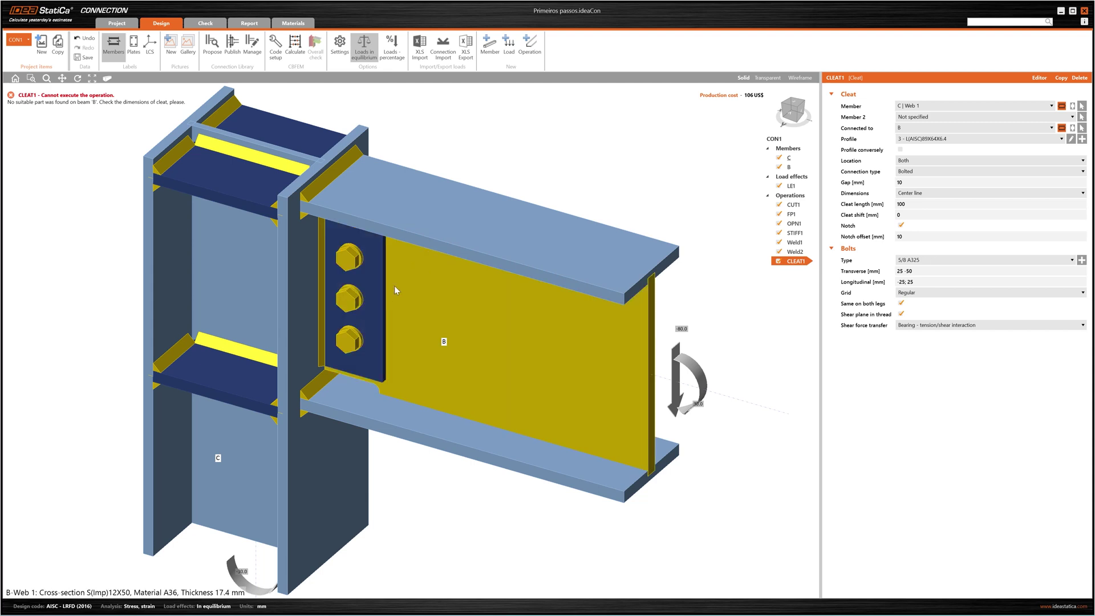
{"action": "right_click", "coordinate": [798, 266]}
{"action": "left_click", "coordinate": [818, 279]}
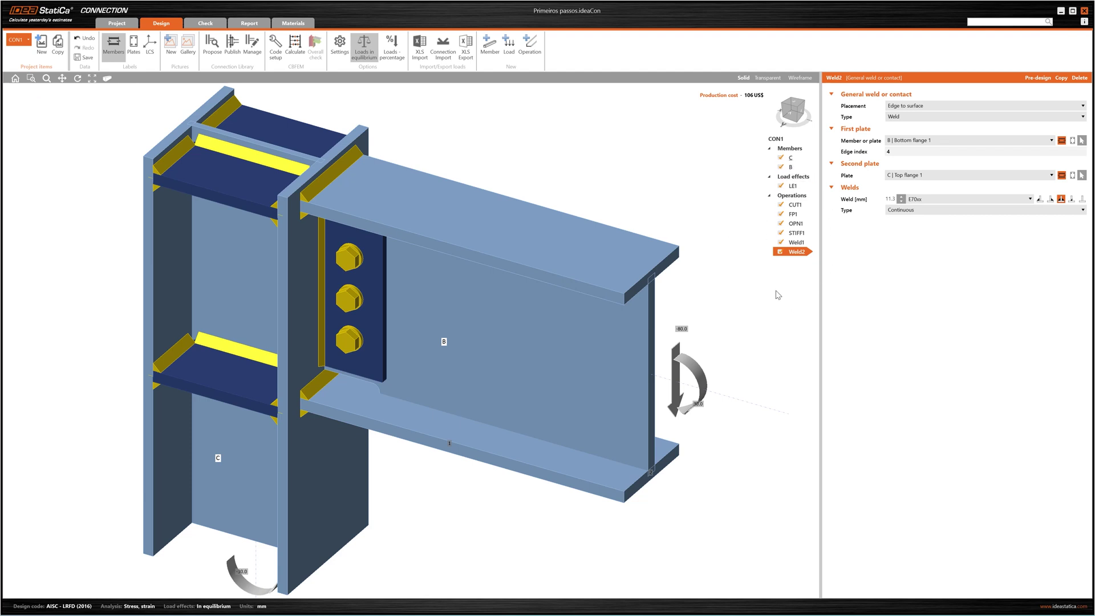
Step: Deactivate the weld operations Weld1 and Weld2 and reactivate both
{"action": "left_click", "coordinate": [781, 252]}
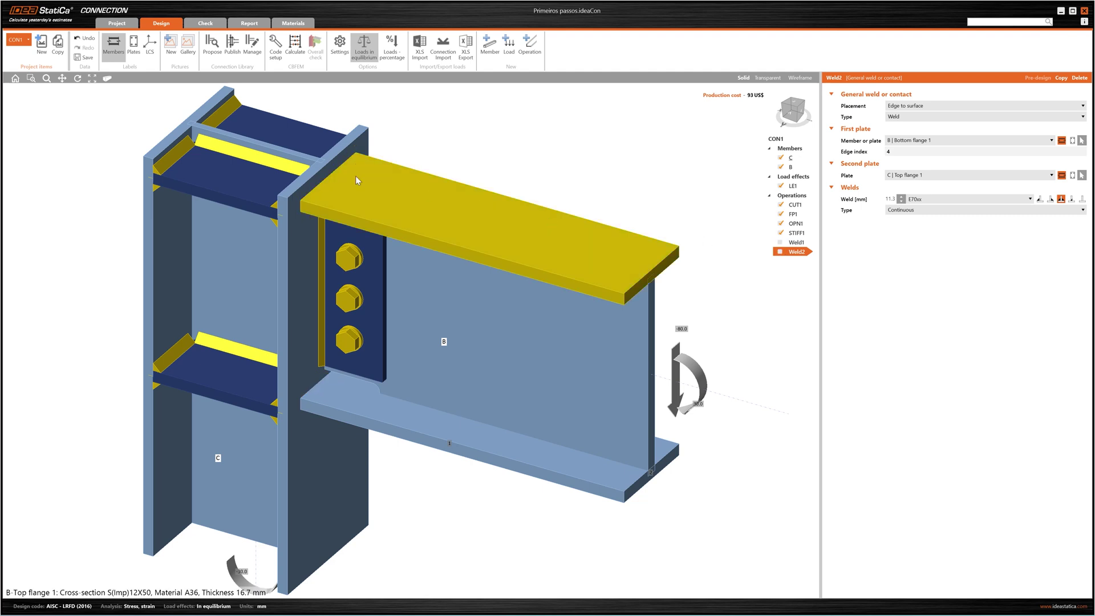
{"action": "left_click", "coordinate": [780, 242]}
{"action": "left_click", "coordinate": [780, 252]}
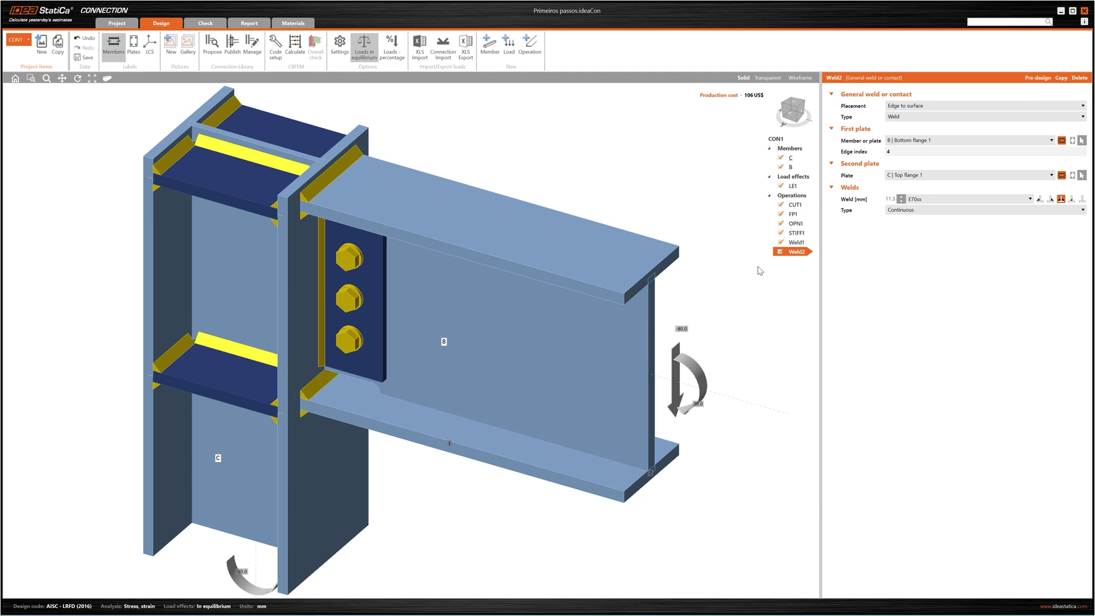
Step: Switch member B, load effect LE1 and operation CUT1 off and back on, one at a time
{"action": "left_click", "coordinate": [781, 168]}
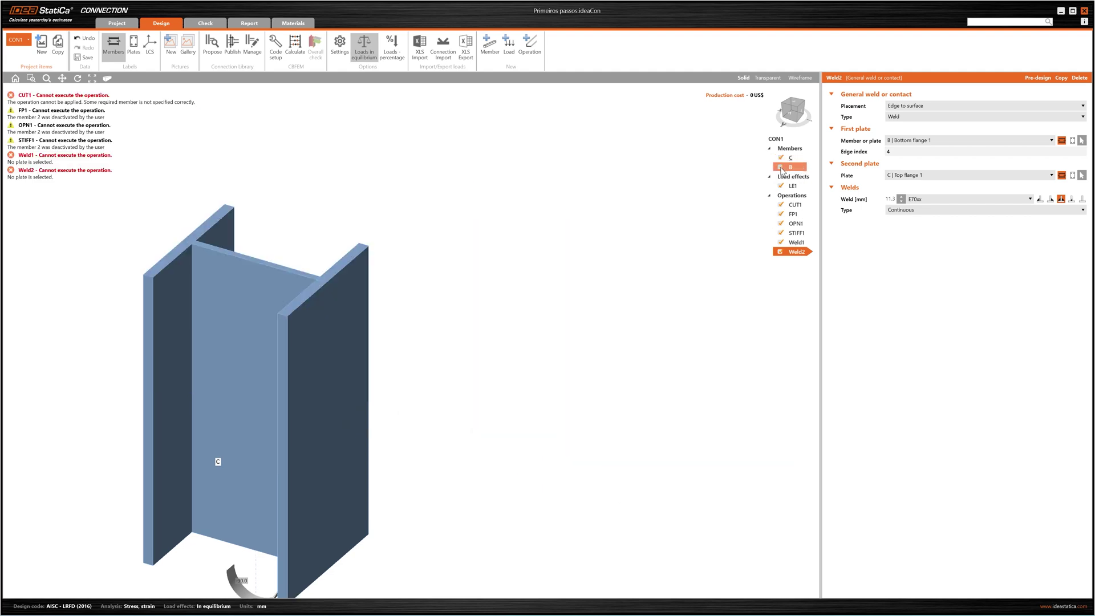
{"action": "left_click", "coordinate": [781, 167]}
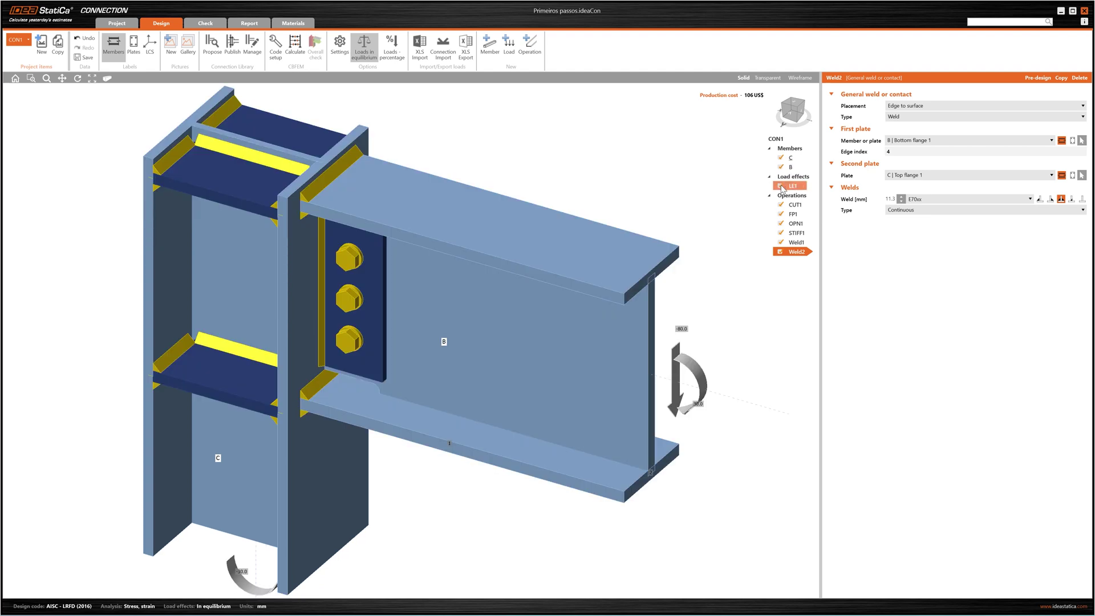
{"action": "left_click", "coordinate": [781, 186]}
{"action": "left_click", "coordinate": [782, 187]}
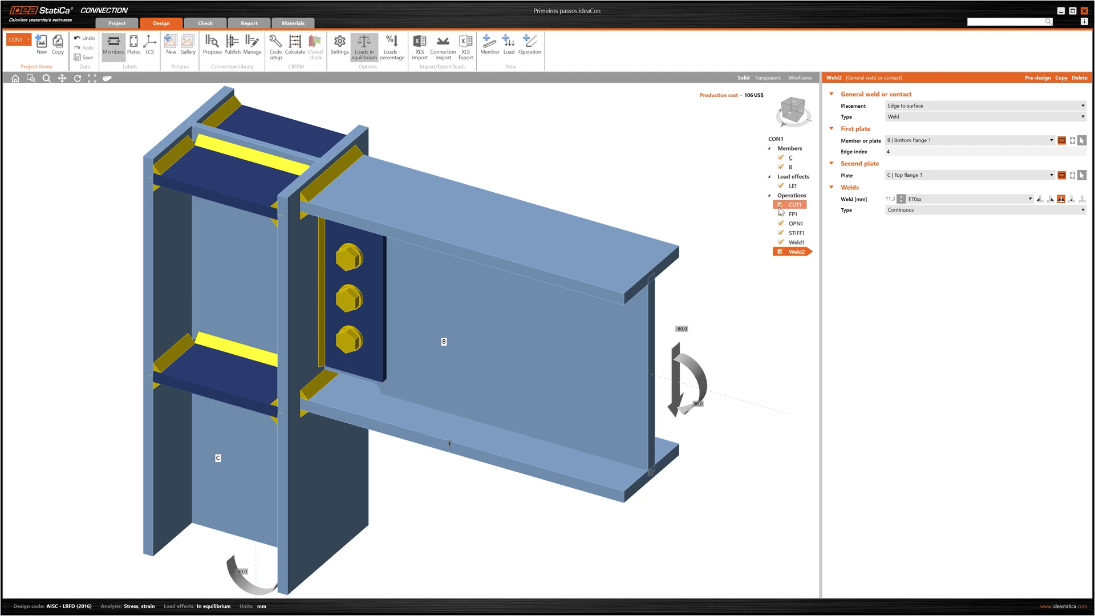
{"action": "left_click", "coordinate": [781, 206]}
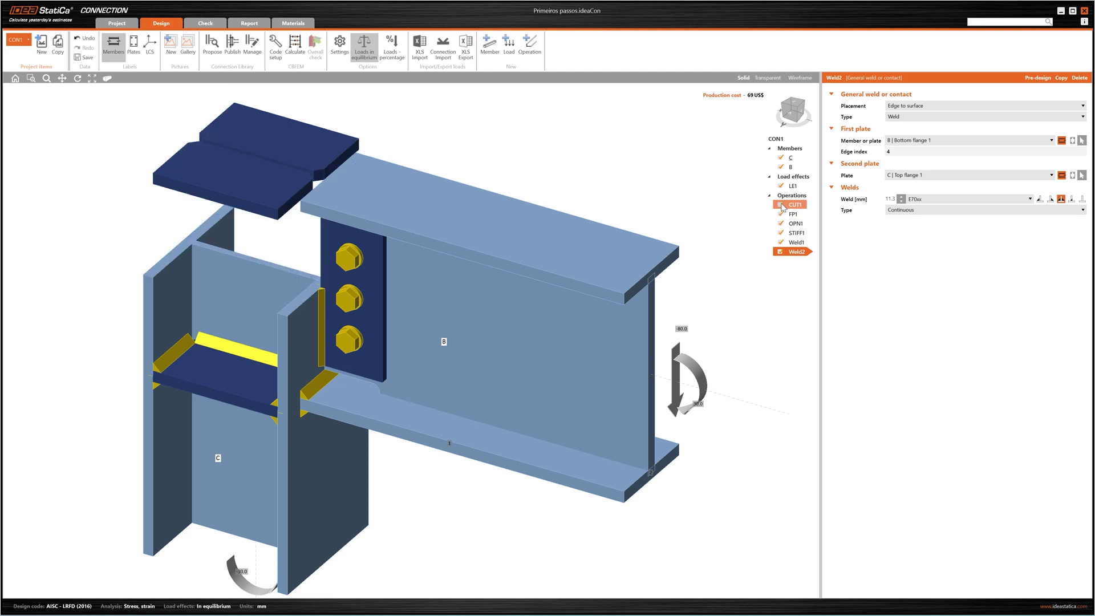
{"action": "left_click", "coordinate": [781, 205]}
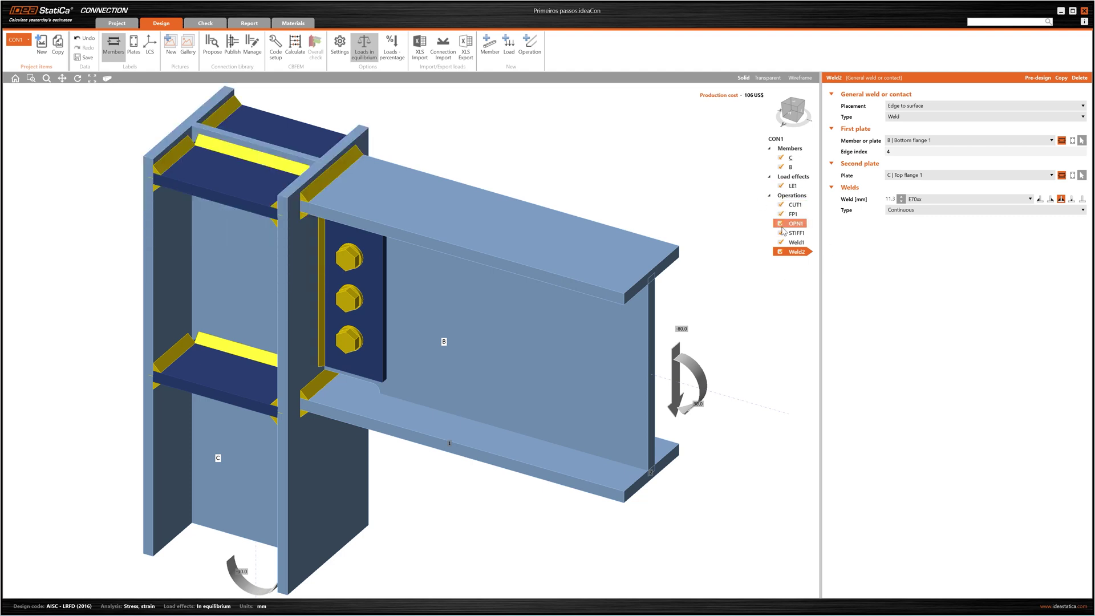
{"action": "scroll", "coordinate": [765, 264], "scroll_direction": "down", "scroll_amount": 2}
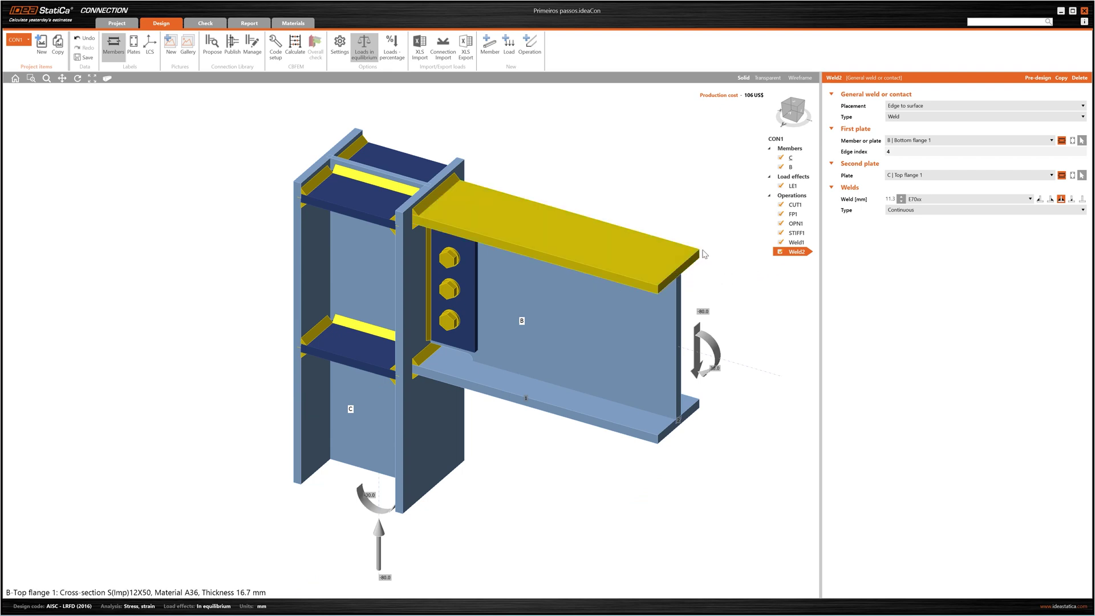
{"action": "middle_click_drag", "start_coordinate": [716, 227], "coordinate": [660, 211]}
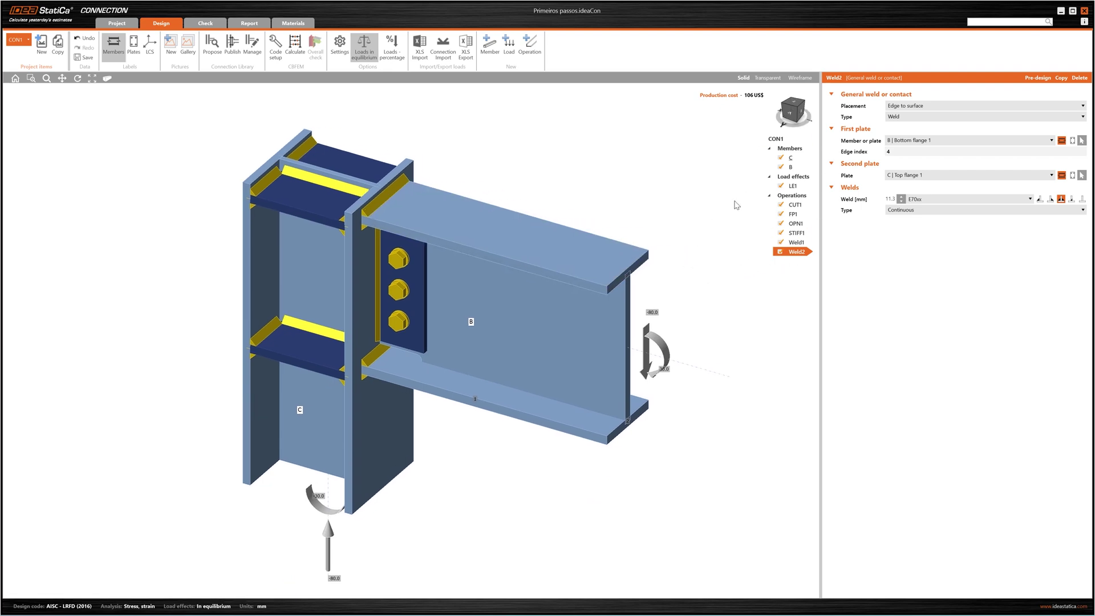
{"action": "right_click", "coordinate": [795, 255]}
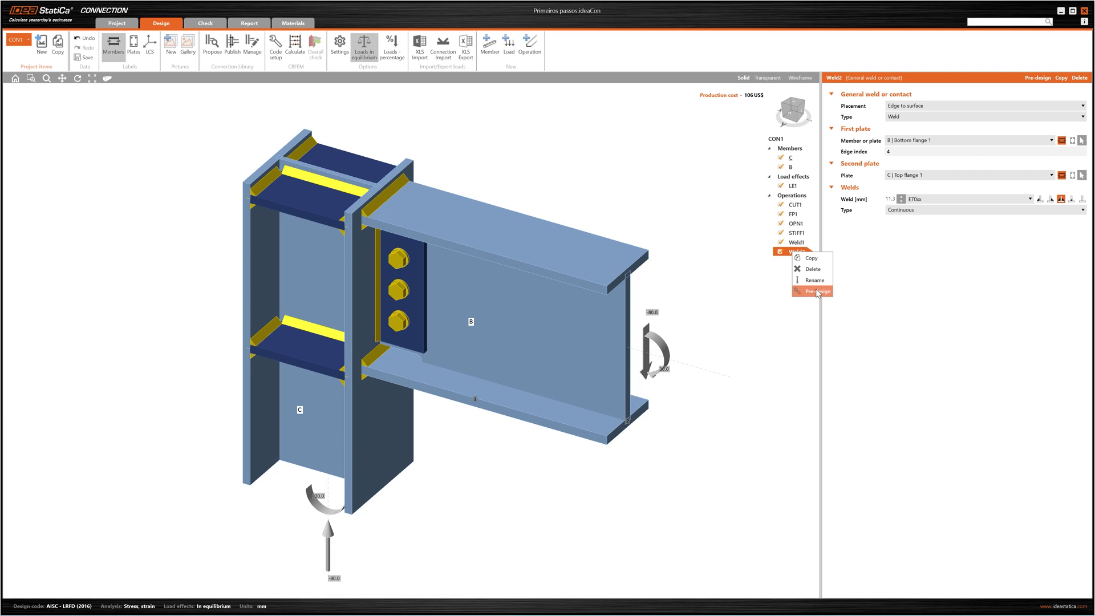
{"action": "left_click", "coordinate": [785, 334]}
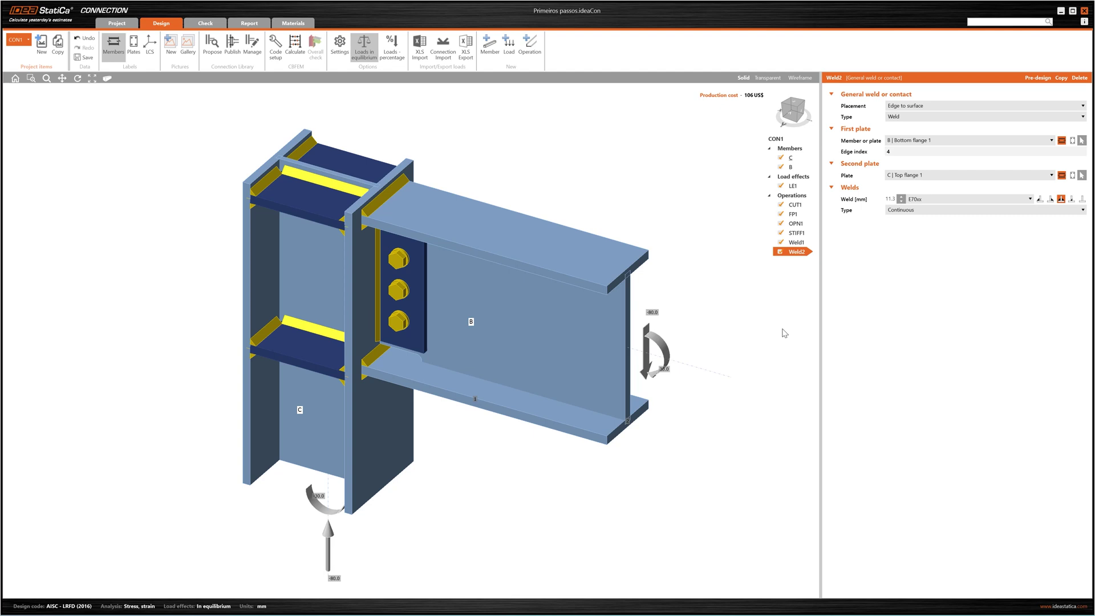
{"action": "scroll", "coordinate": [677, 376], "scroll_direction": "down", "scroll_amount": 3}
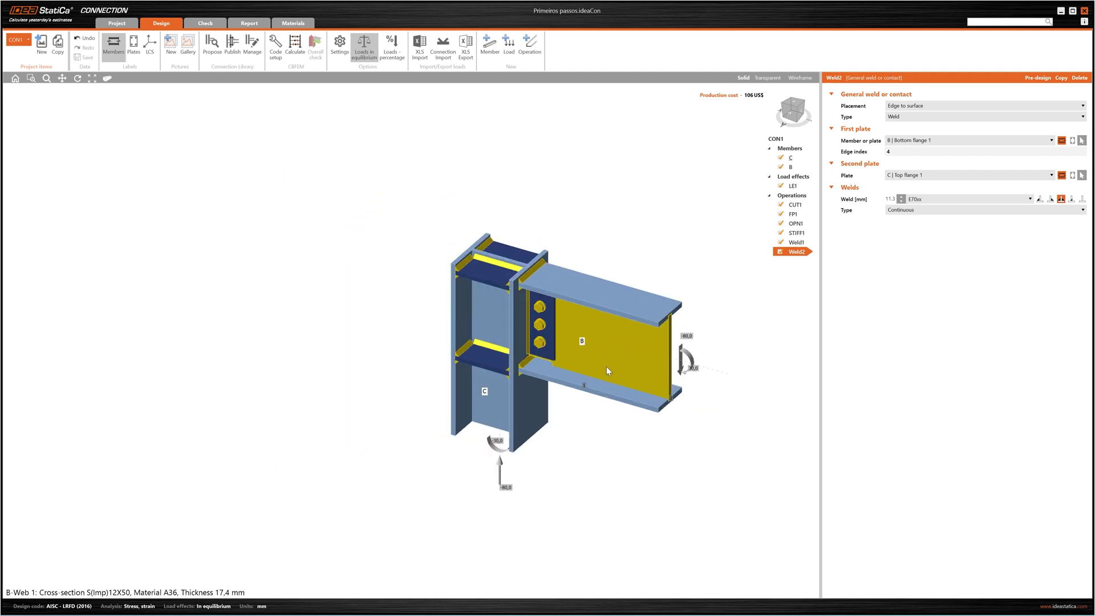
{"action": "scroll", "coordinate": [607, 366], "scroll_direction": "up", "scroll_amount": 2}
{"action": "scroll", "coordinate": [531, 330], "scroll_direction": "up", "scroll_amount": 1}
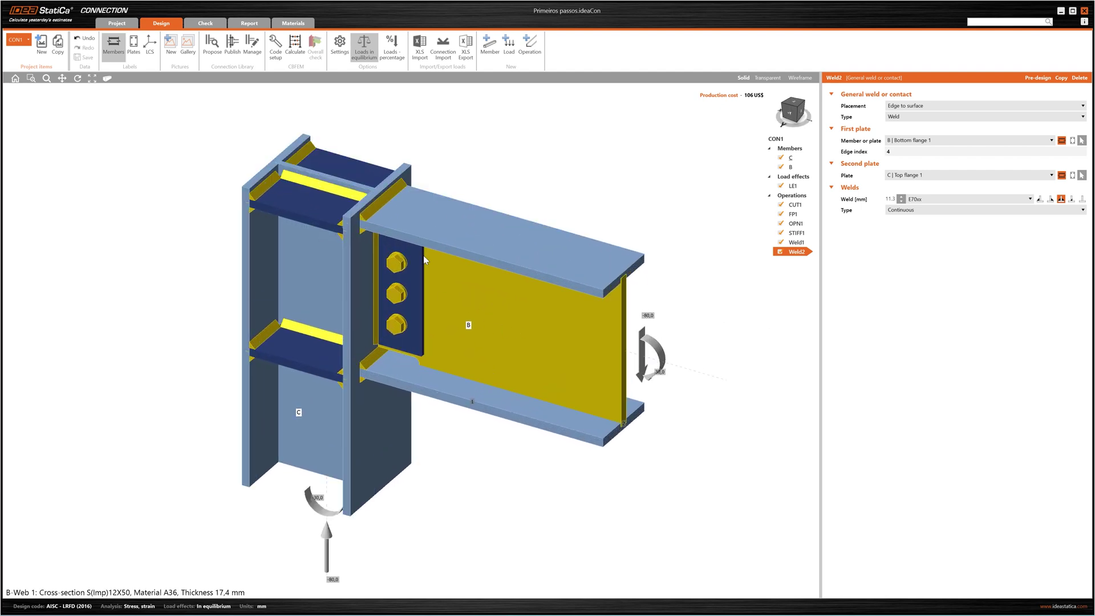
Step: Calculate the connection and open its check results
{"action": "left_click", "coordinate": [295, 45]}
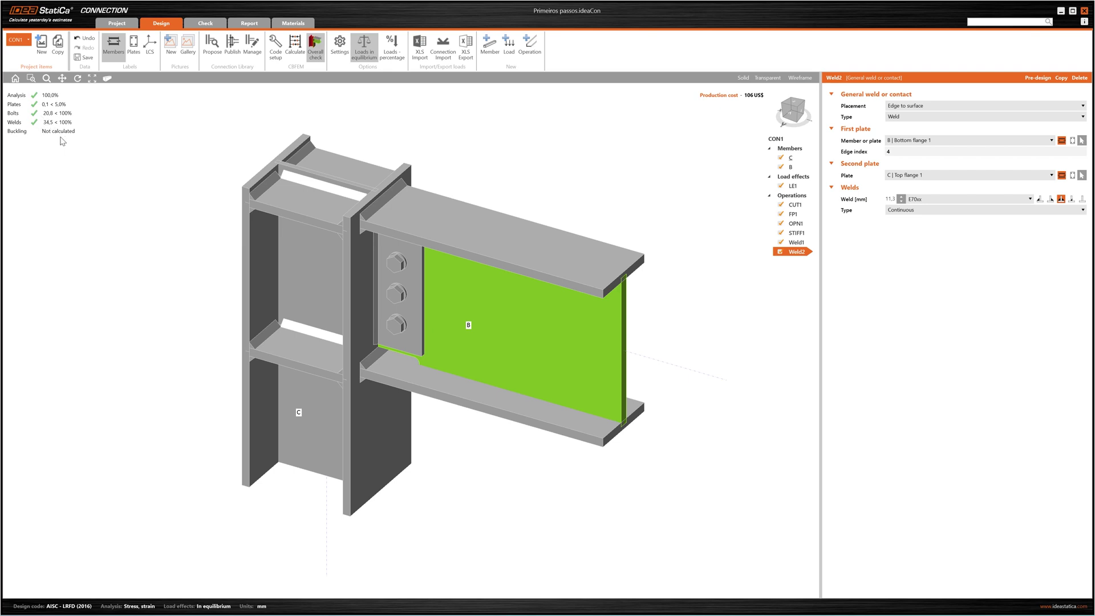
{"action": "left_click", "coordinate": [212, 25]}
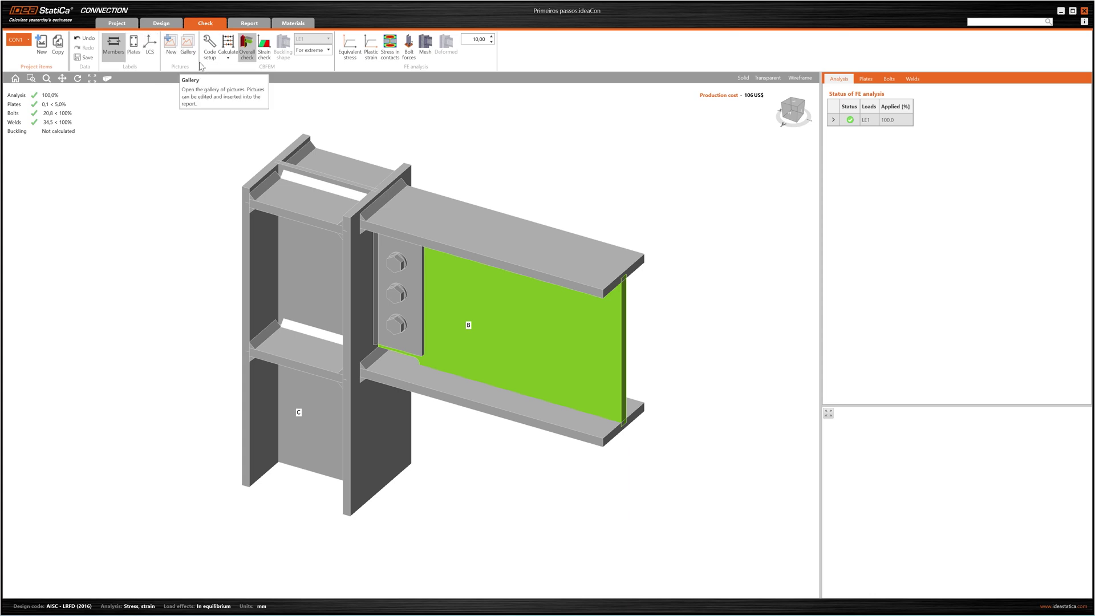
{"action": "left_click", "coordinate": [229, 57]}
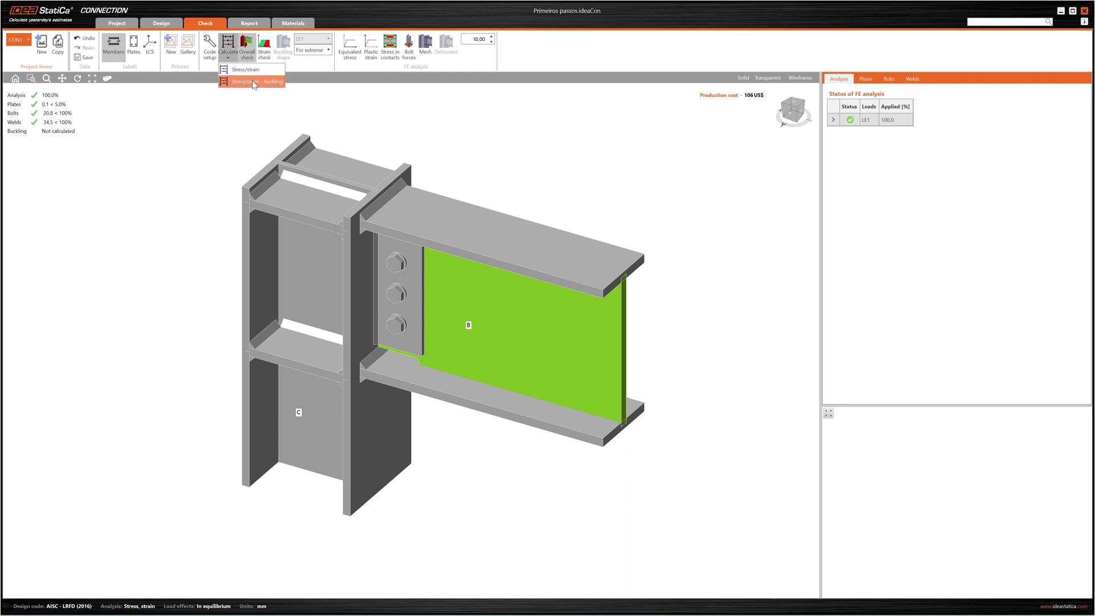
{"action": "left_click", "coordinate": [207, 72]}
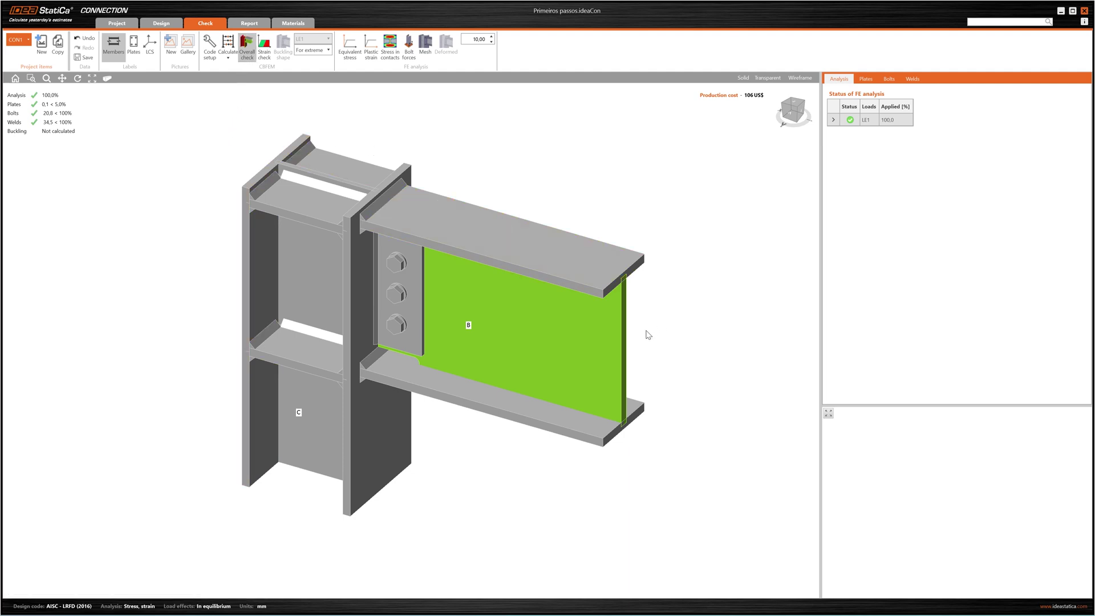
{"action": "left_click", "coordinate": [610, 363]}
Step: Display the strain check on the model and examine the beam web around the notch from the side
{"action": "left_click", "coordinate": [265, 48]}
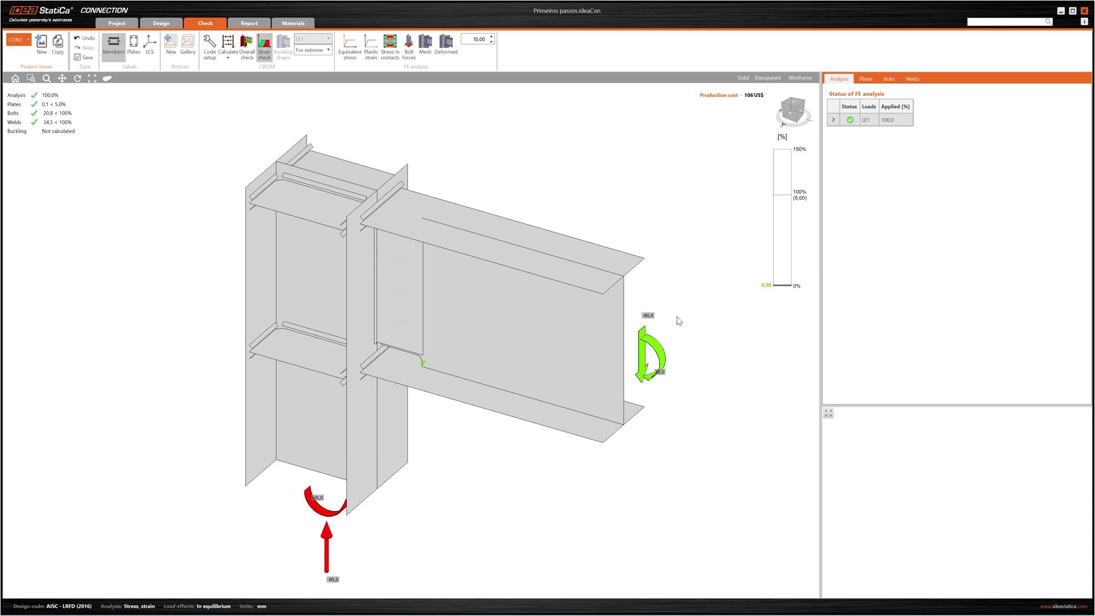
{"action": "right_click_drag", "start_coordinate": [679, 320], "coordinate": [701, 255]}
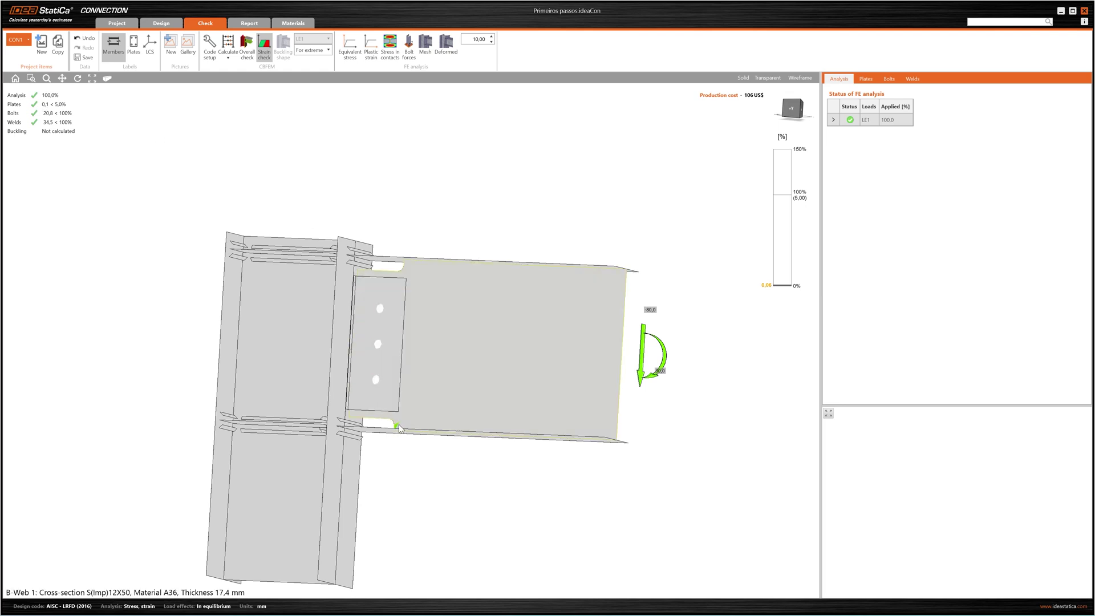
Step: Display the equivalent stress on the connection model with the finite element mesh shown
{"action": "left_click", "coordinate": [408, 370]}
{"action": "right_click_drag", "start_coordinate": [546, 309], "coordinate": [499, 346]}
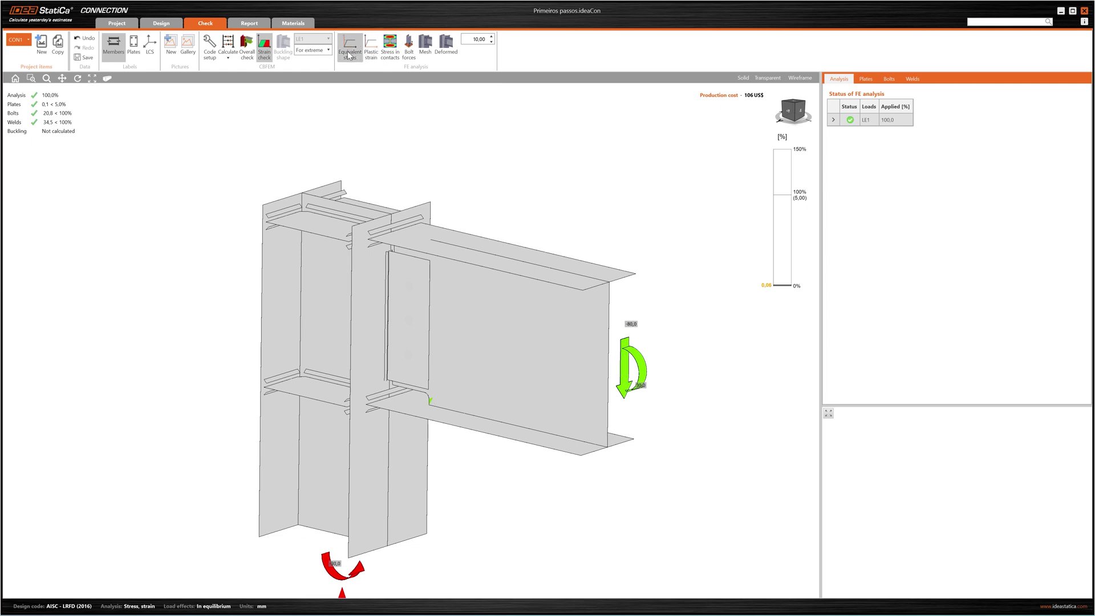
{"action": "left_click", "coordinate": [349, 55]}
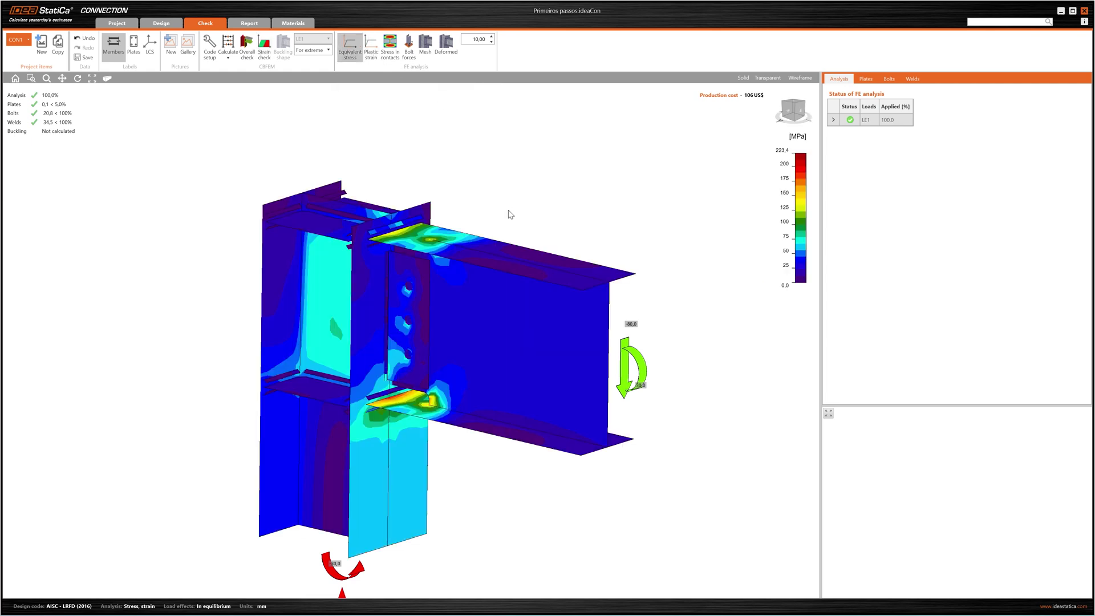
{"action": "right_click_drag", "start_coordinate": [436, 333], "coordinate": [468, 329]}
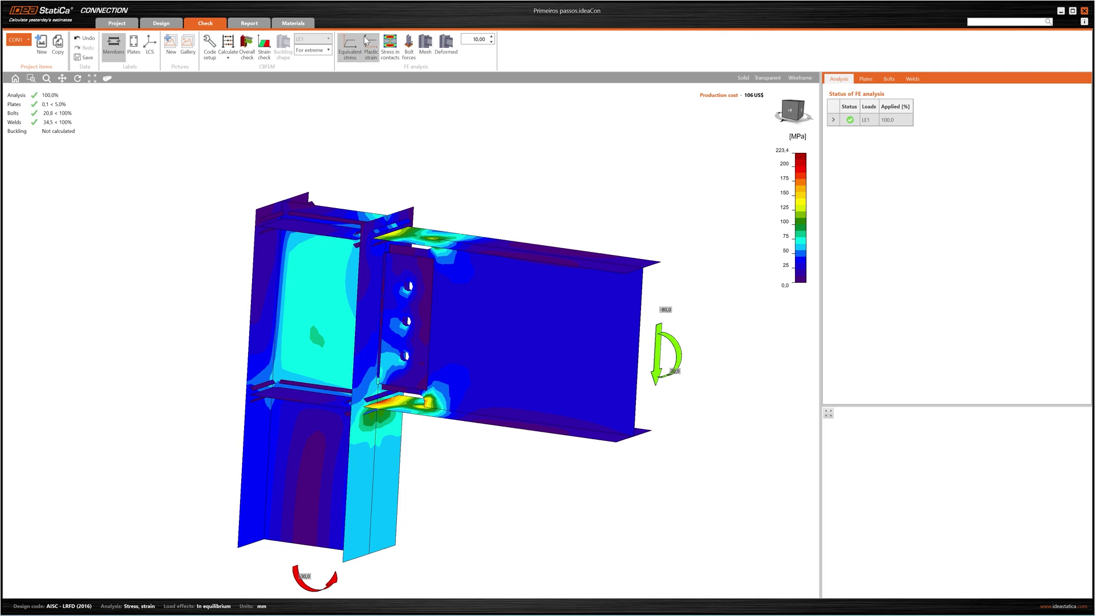
{"action": "left_click", "coordinate": [429, 51]}
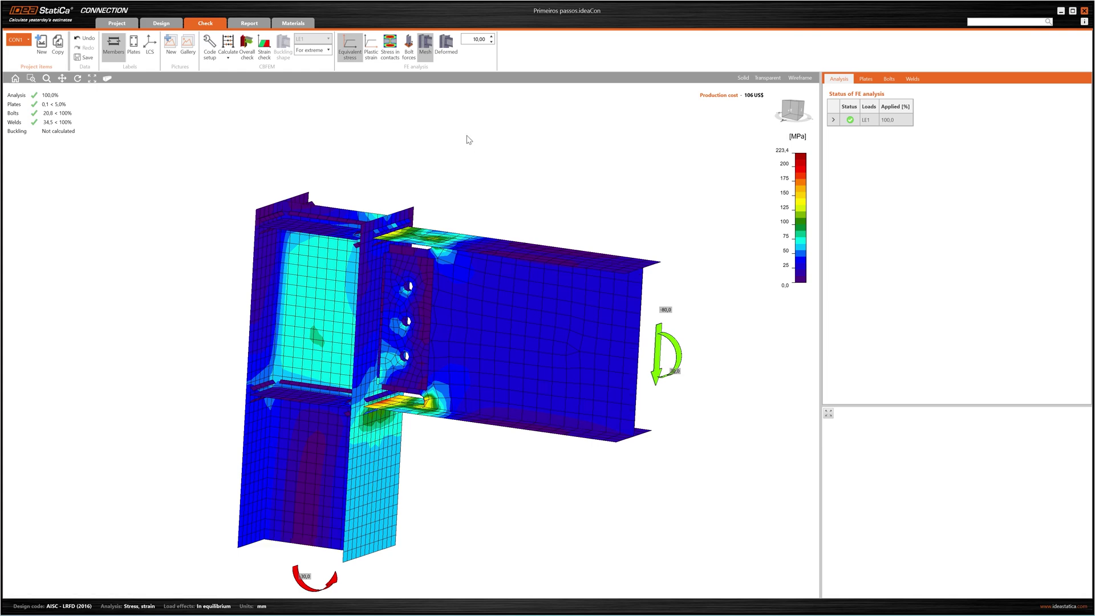
Step: Display the deformed shape of the connection and raise its deformation scale to 50
{"action": "left_click", "coordinate": [448, 45]}
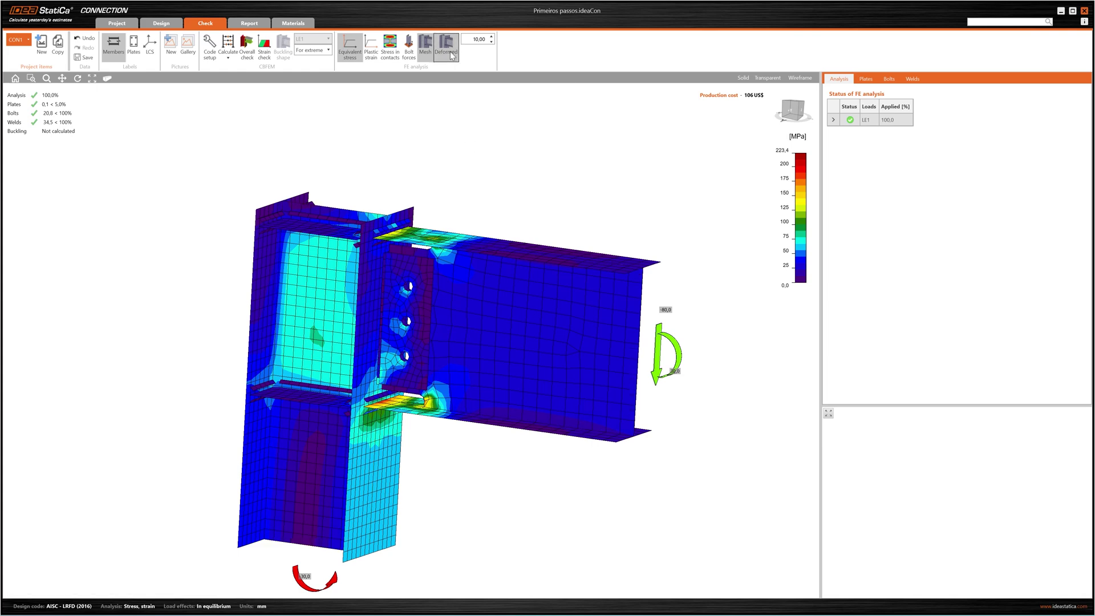
{"action": "left_click", "coordinate": [491, 36]}
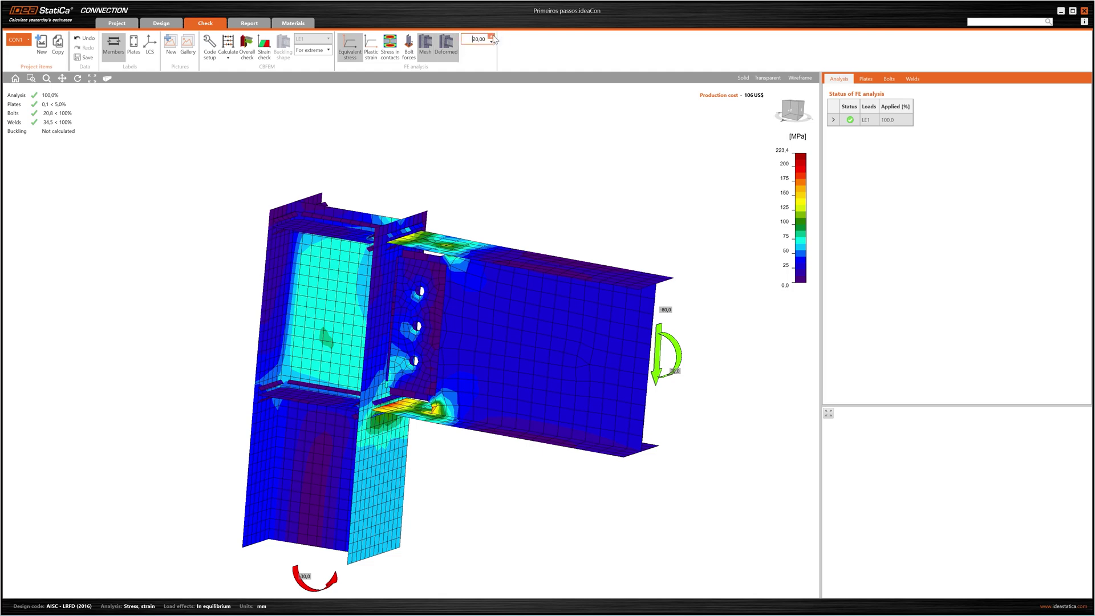
{"action": "left_click", "coordinate": [492, 37]}
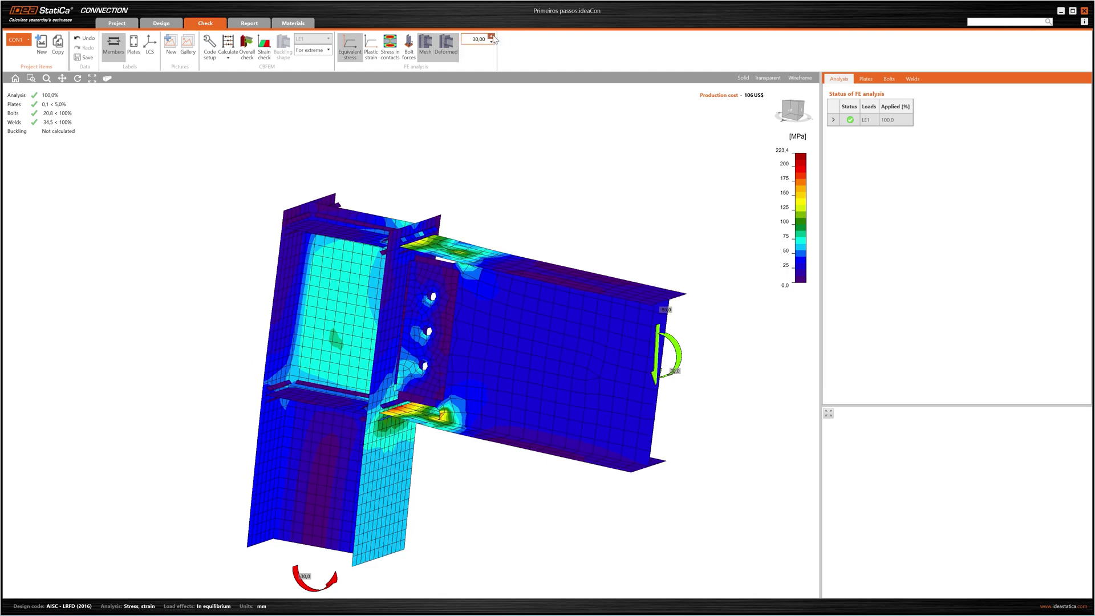
{"action": "left_click", "coordinate": [491, 36]}
{"action": "left_click", "coordinate": [492, 37]}
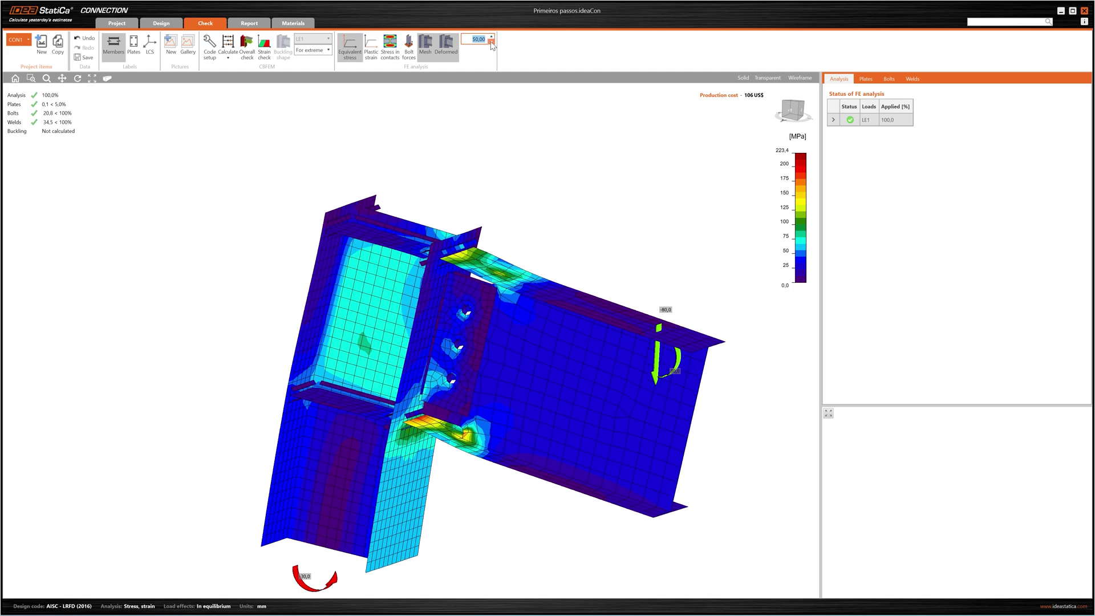
Step: Set the deformation scale to 10 and examine the deformed connection from above
{"action": "type", "text": "10,00"}
{"action": "key", "text": "Return"}
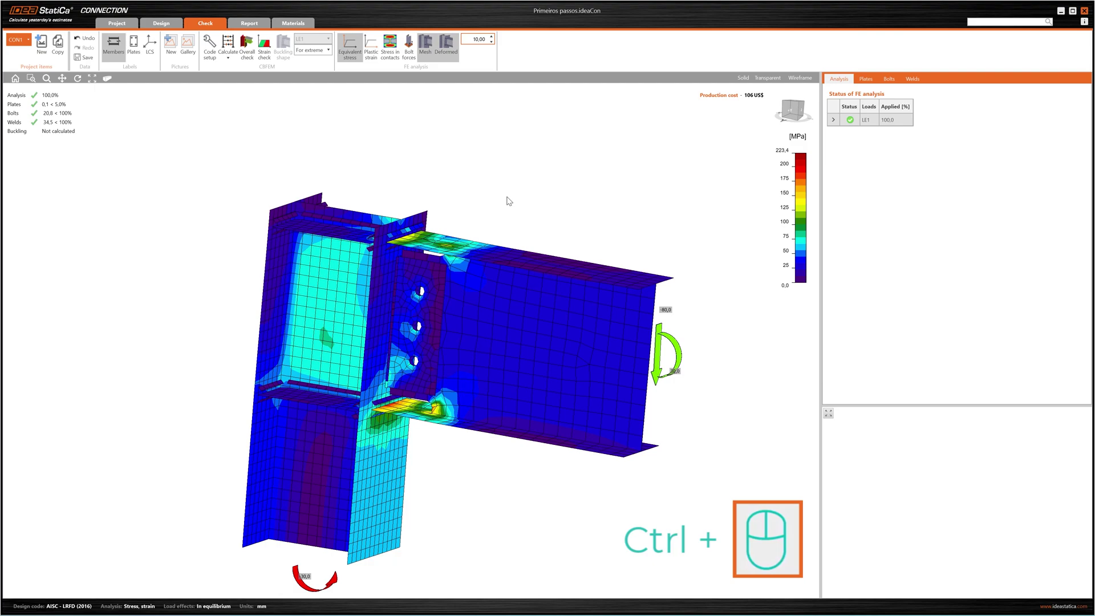
{"action": "mouse_move", "coordinate": [501, 200]}
{"action": "middle_mouse_down", "text": "ctrl"}
{"action": "mouse_move", "coordinate": [434, 240]}
{"action": "mouse_move", "coordinate": [308, 206]}
{"action": "mouse_move", "coordinate": [477, 189]}
{"action": "mouse_move", "coordinate": [487, 225]}
{"action": "mouse_move", "coordinate": [538, 189]}
{"action": "mouse_move", "coordinate": [489, 232]}
{"action": "mouse_move", "coordinate": [485, 205]}
{"action": "middle_mouse_up", "text": "ctrl"}
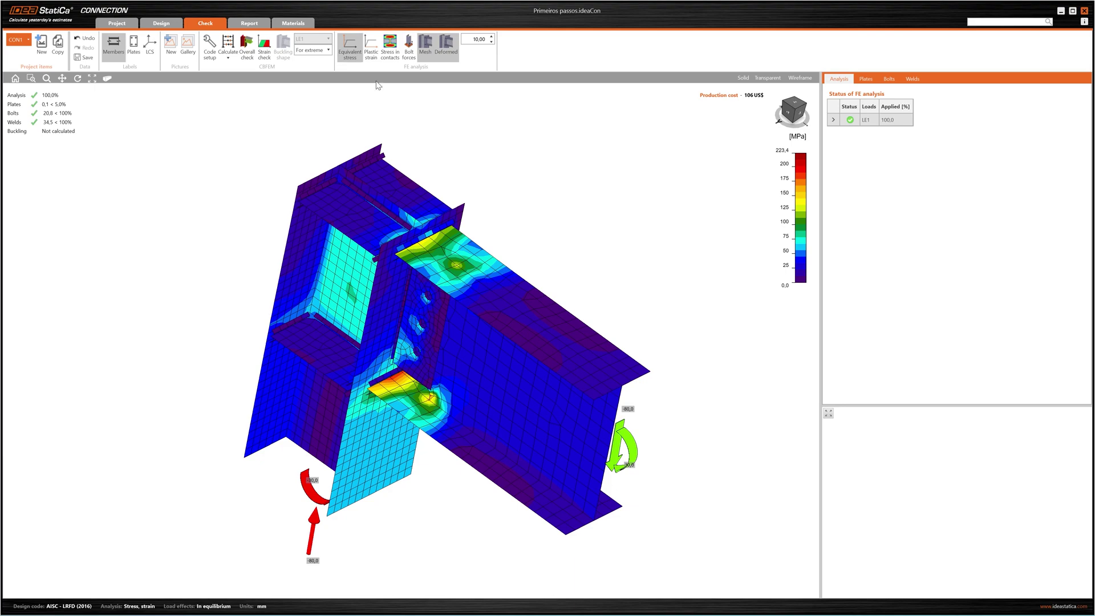
Step: Display the plastic strain on the model, switch to the stress in contacts, and examine the fin plate around the bolt holes
{"action": "left_click", "coordinate": [376, 50]}
{"action": "right_click_drag", "start_coordinate": [583, 286], "coordinate": [317, 406]}
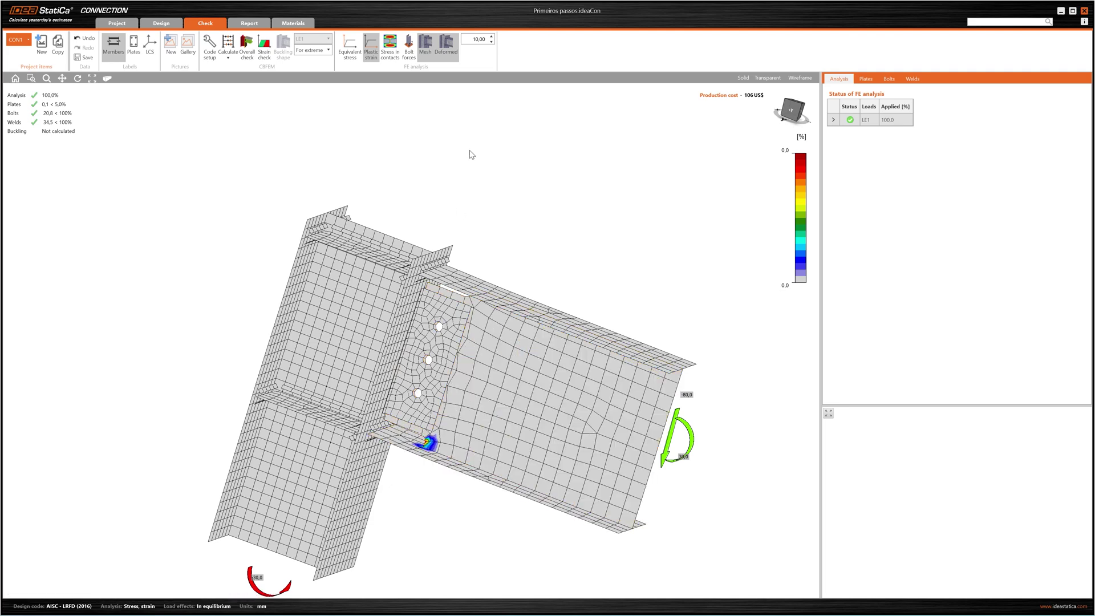
{"action": "left_click", "coordinate": [391, 50]}
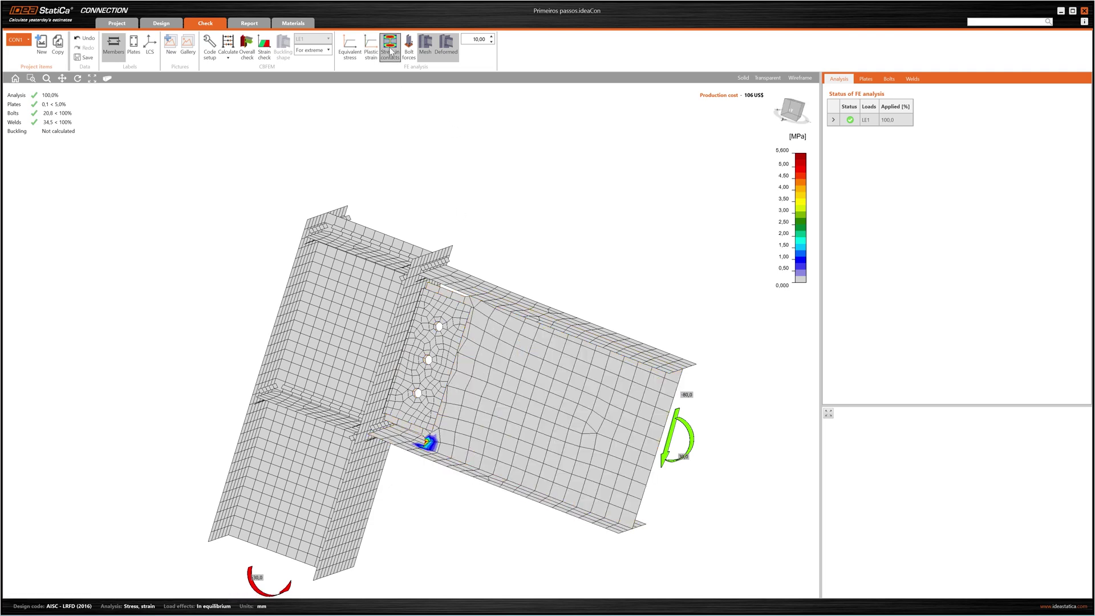
{"action": "right_click_drag", "start_coordinate": [616, 295], "coordinate": [538, 267]}
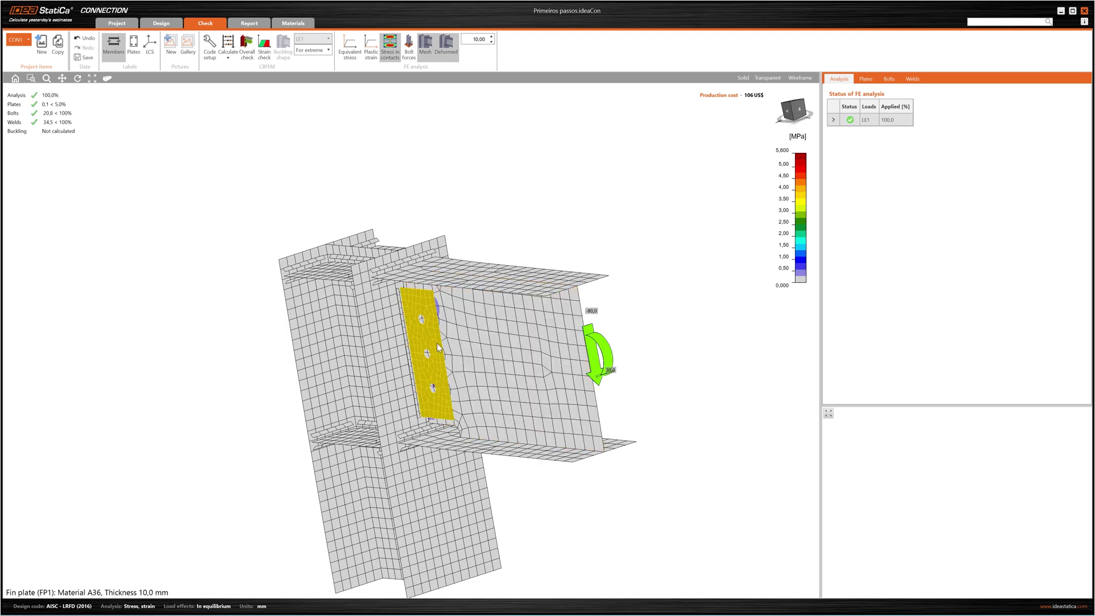
{"action": "right_click_drag", "start_coordinate": [523, 406], "coordinate": [633, 342]}
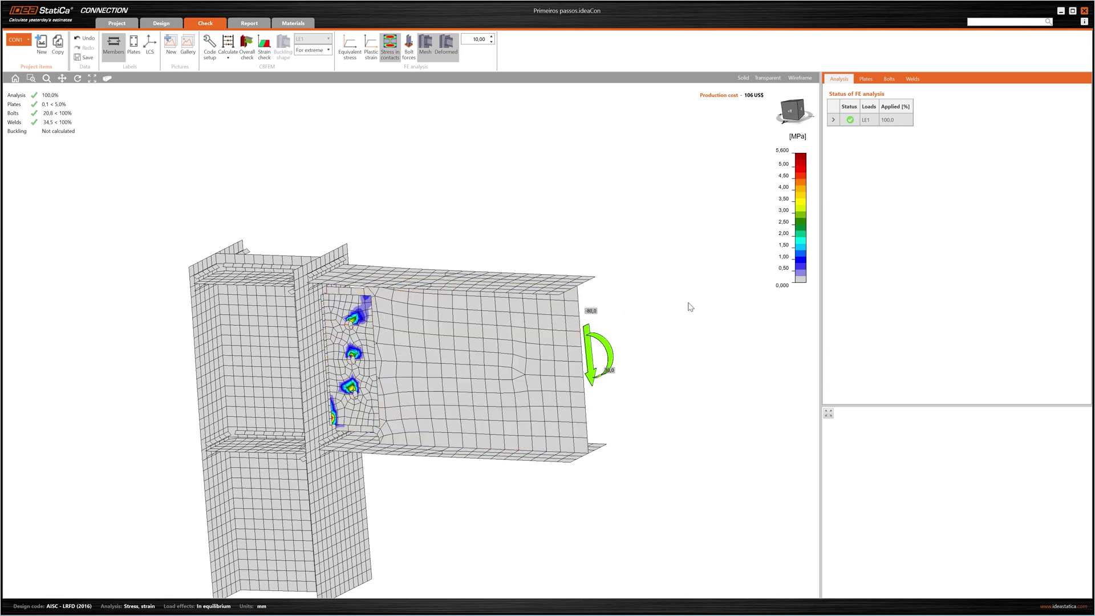
{"action": "mouse_move", "coordinate": [690, 307]}
{"action": "right_mouse_down"}
{"action": "mouse_move", "coordinate": [597, 328]}
{"action": "mouse_move", "coordinate": [673, 316]}
{"action": "right_mouse_up"}
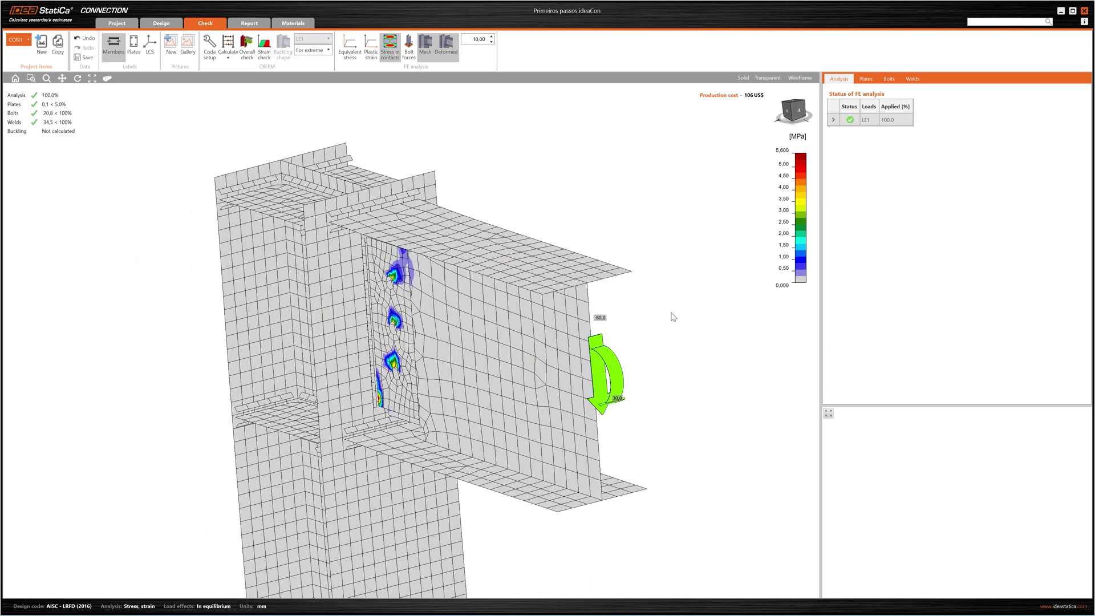
{"action": "scroll", "coordinate": [673, 317], "scroll_direction": "down", "scroll_amount": 2}
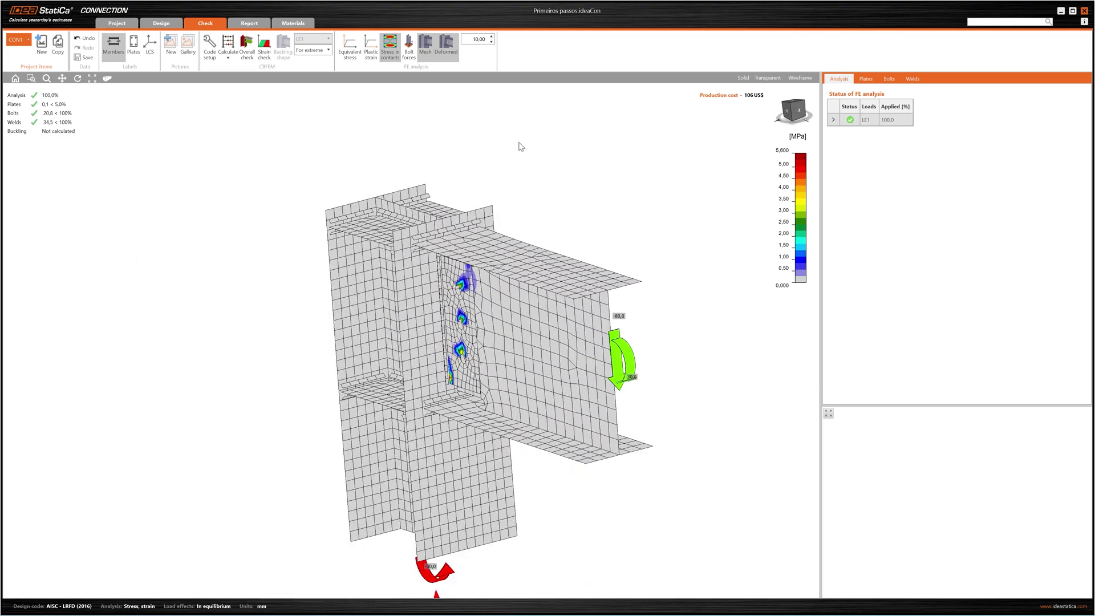
Step: Show the bolt forces on the model together with the equivalent stress
{"action": "left_click", "coordinate": [409, 50]}
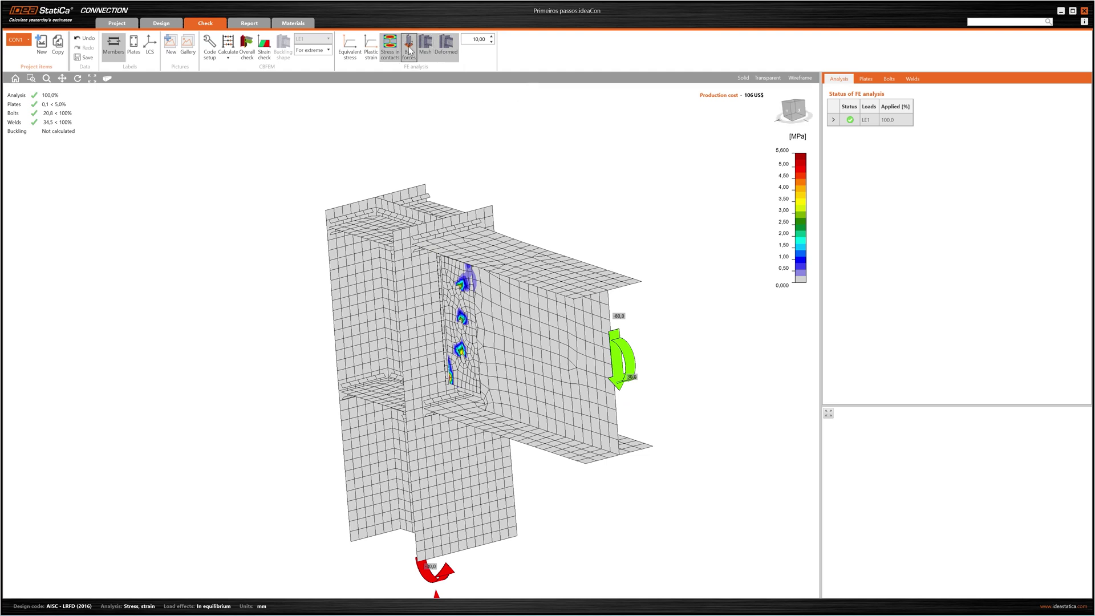
{"action": "right_click_drag", "start_coordinate": [604, 275], "coordinate": [609, 252]}
{"action": "left_click", "coordinate": [350, 48]}
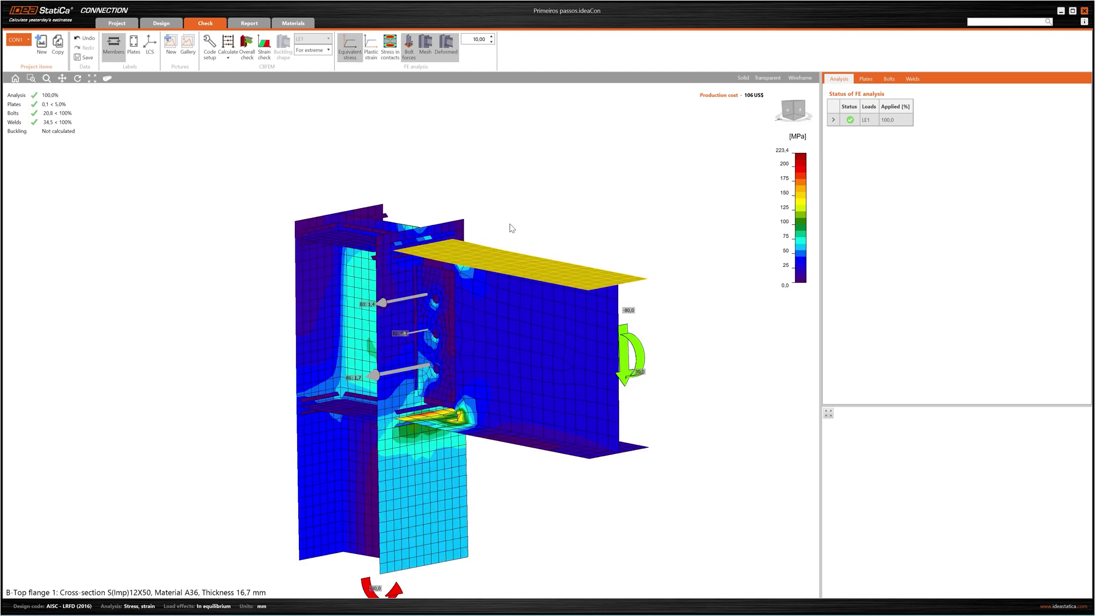
{"action": "right_click_drag", "start_coordinate": [593, 220], "coordinate": [590, 230]}
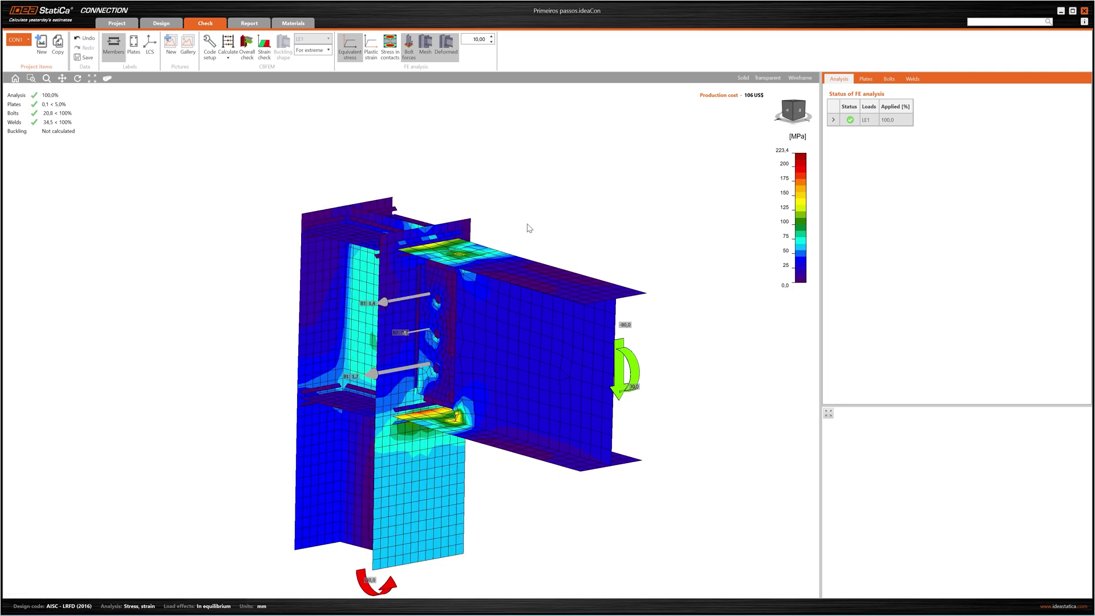
{"action": "mouse_move", "coordinate": [526, 225]}
{"action": "right_mouse_down"}
{"action": "mouse_move", "coordinate": [589, 205]}
{"action": "mouse_move", "coordinate": [631, 229]}
{"action": "mouse_move", "coordinate": [565, 241]}
{"action": "mouse_move", "coordinate": [481, 202]}
{"action": "mouse_move", "coordinate": [526, 217]}
{"action": "right_mouse_up"}
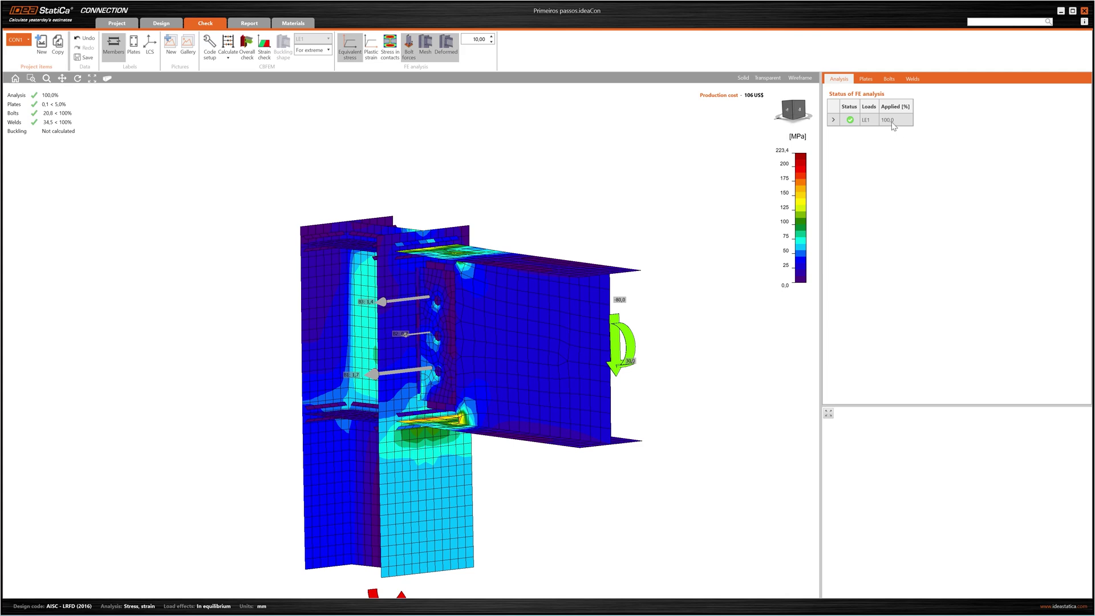
Step: Open the plate check results and examine the beam web B-w 1
{"action": "left_click", "coordinate": [870, 79]}
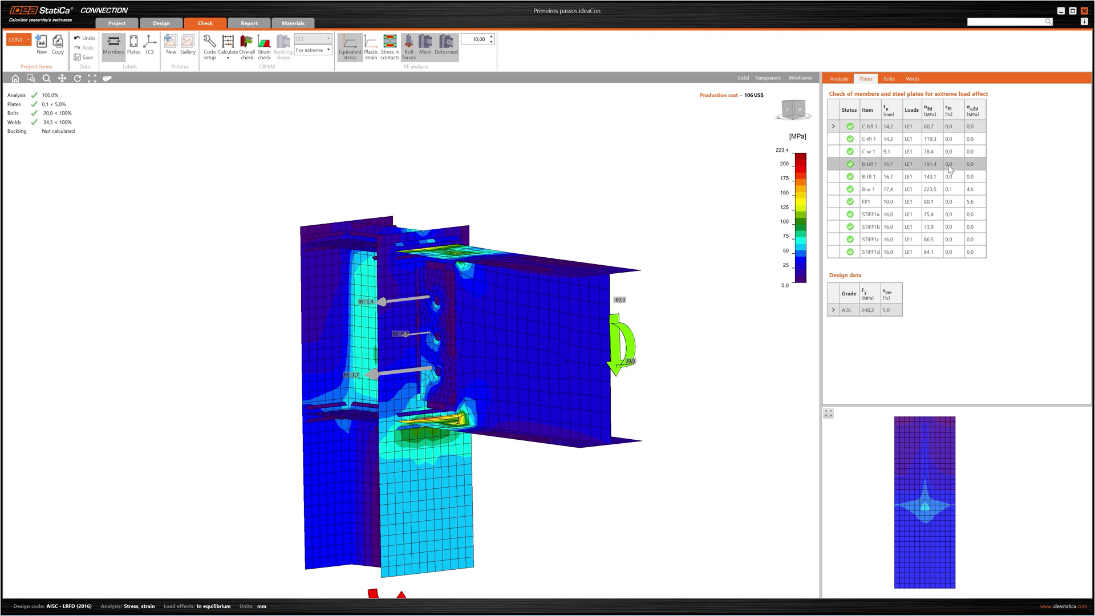
{"action": "left_click", "coordinate": [951, 192]}
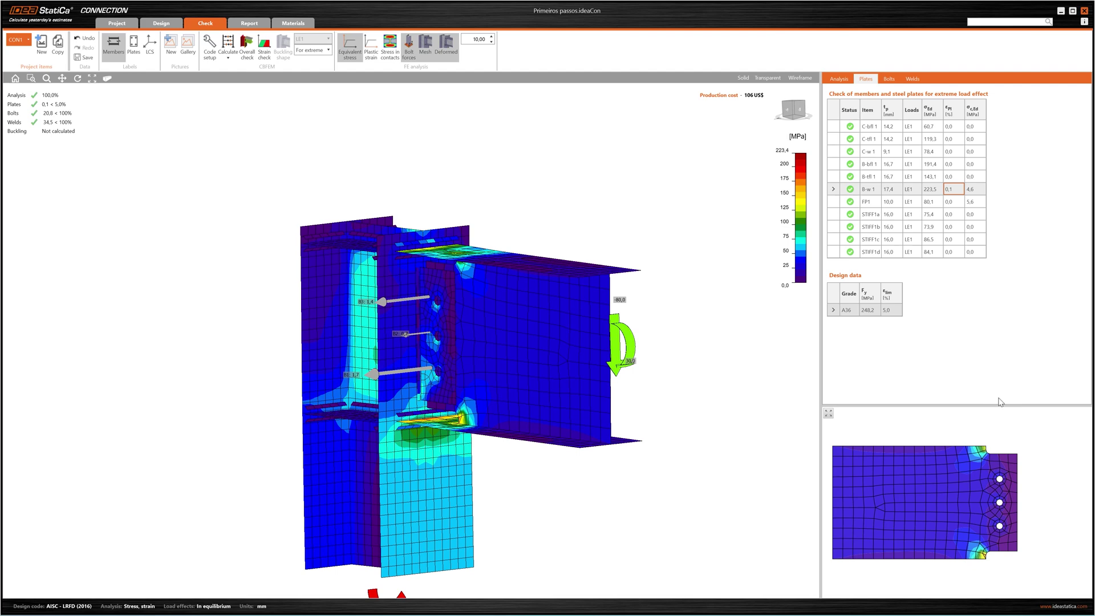
Step: Review the bolt checks, reading bolt B1's detailed resistance formulas in a print preview and expanding and collapsing the details of bolt B2
{"action": "left_click", "coordinate": [895, 81]}
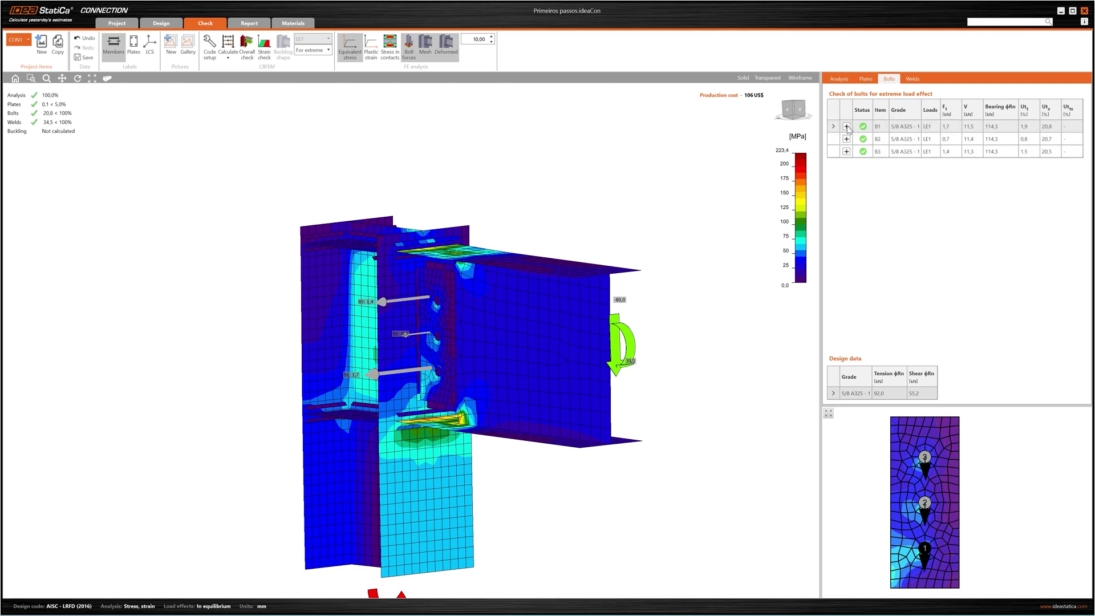
{"action": "left_click", "coordinate": [847, 127]}
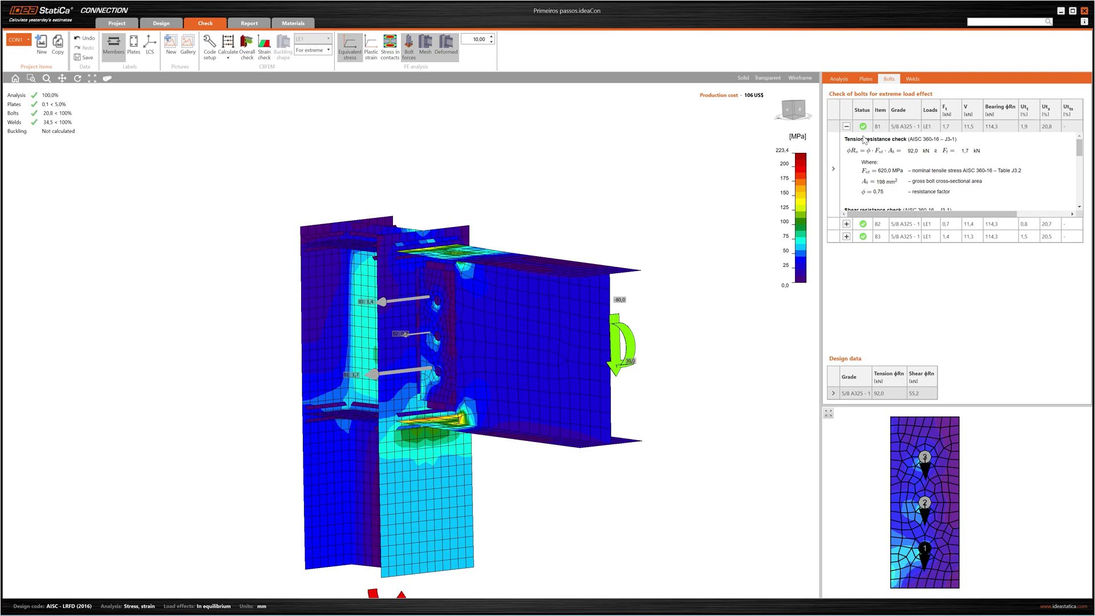
{"action": "right_click", "coordinate": [916, 164]}
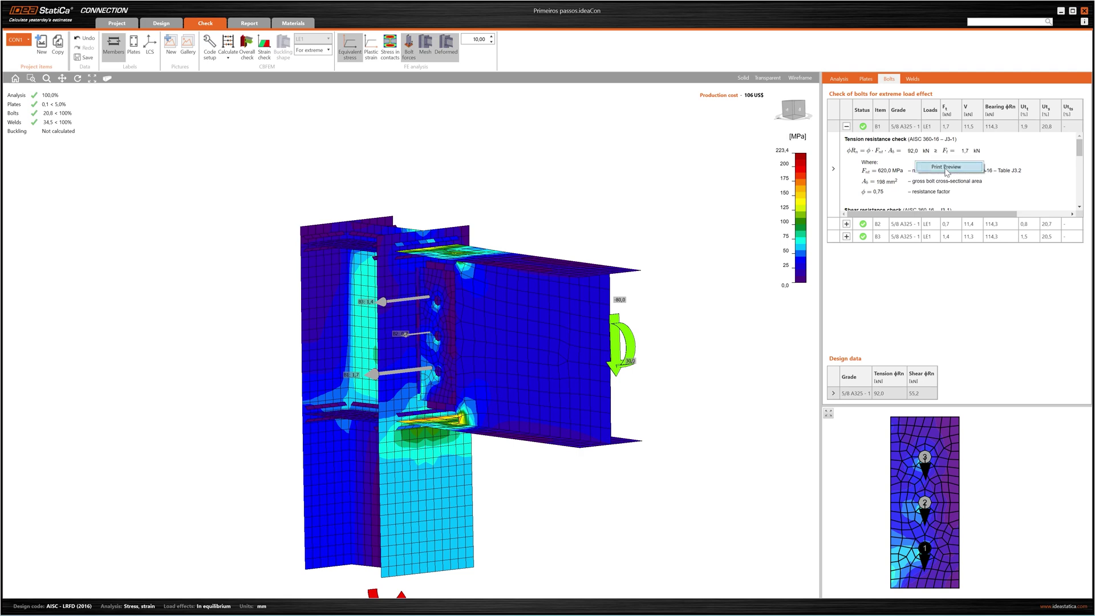
{"action": "left_click", "coordinate": [947, 167]}
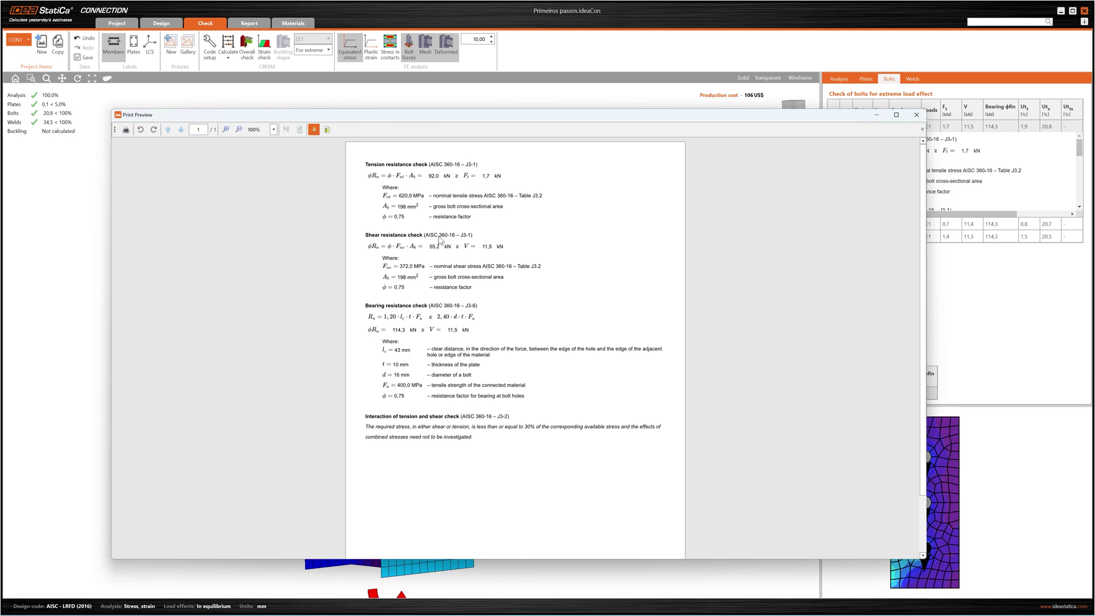
{"action": "left_click", "coordinate": [917, 115]}
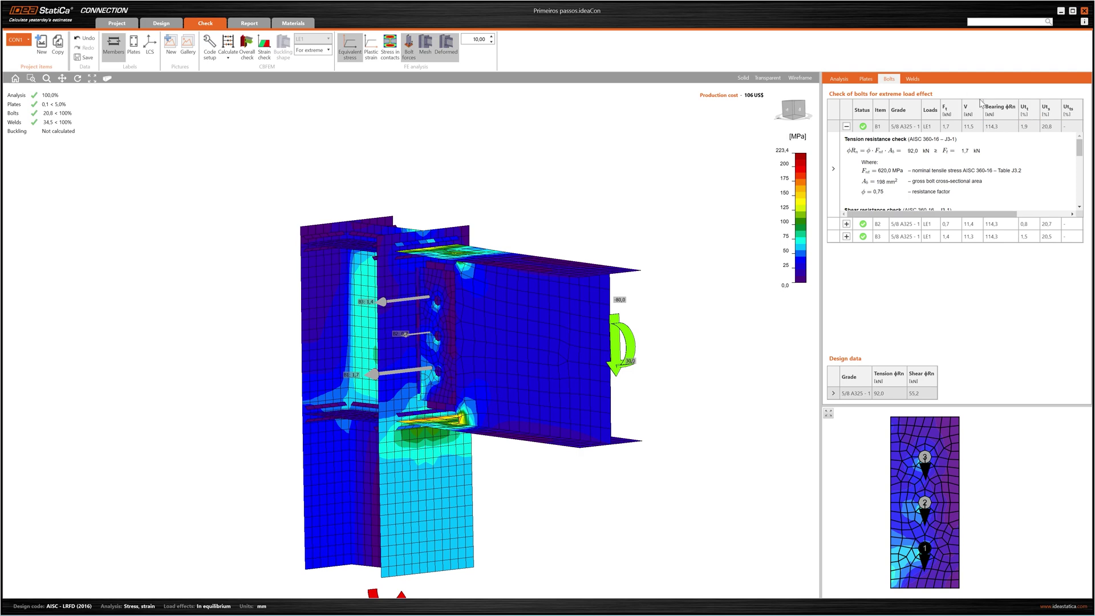
{"action": "left_click", "coordinate": [847, 127]}
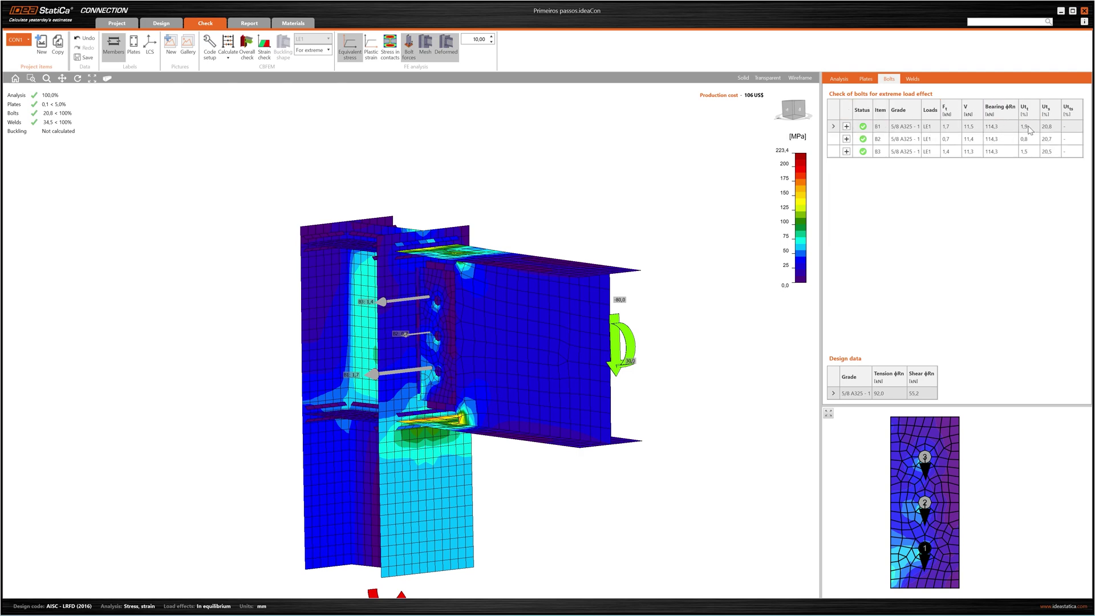
{"action": "left_click", "coordinate": [847, 140]}
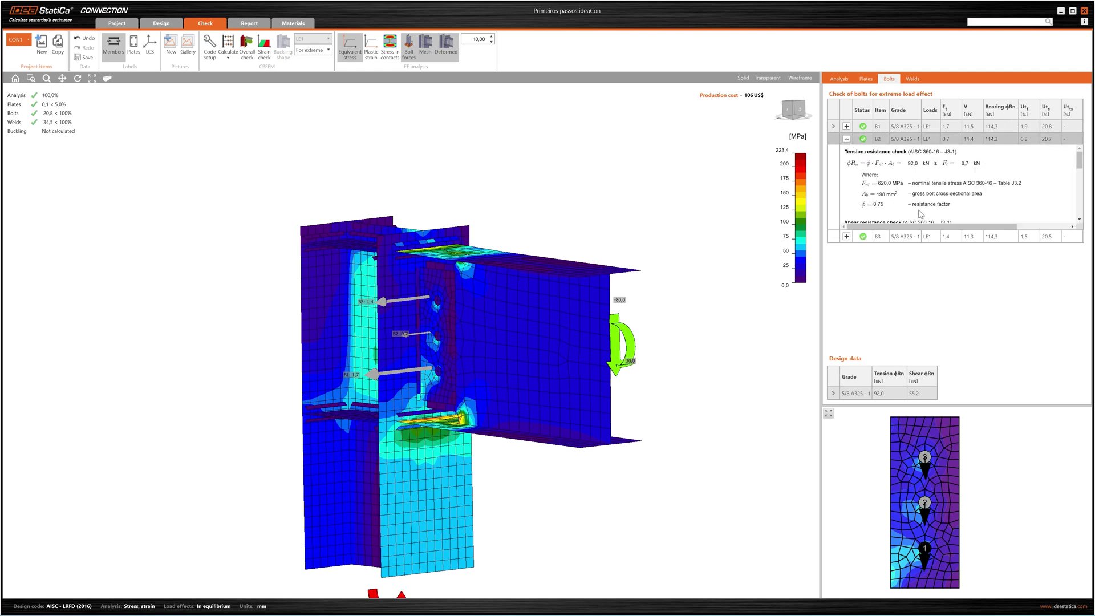
{"action": "left_click", "coordinate": [847, 140]}
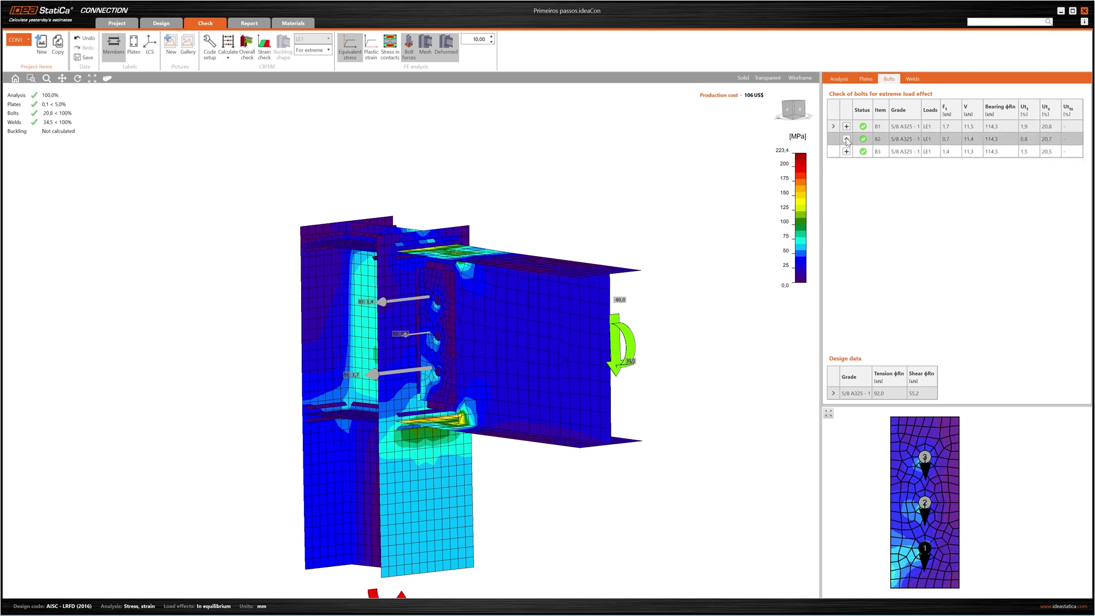
Step: Open the weld checks and review the detailed resistance check of the first C-tfl 1 to FP1 weld in a print preview
{"action": "left_click", "coordinate": [913, 80]}
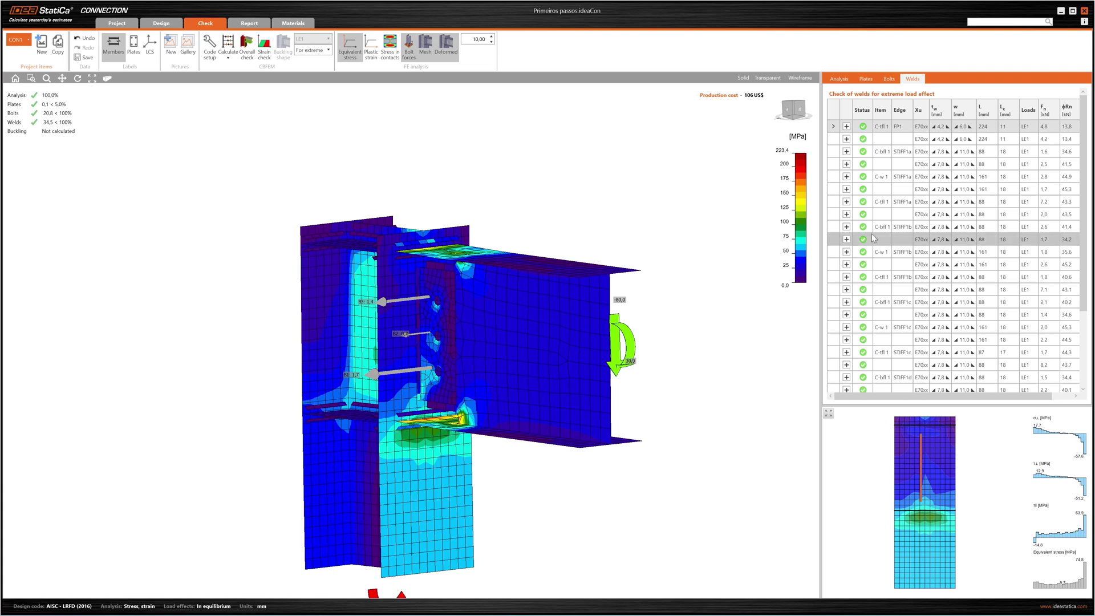
{"action": "left_click", "coordinate": [847, 127]}
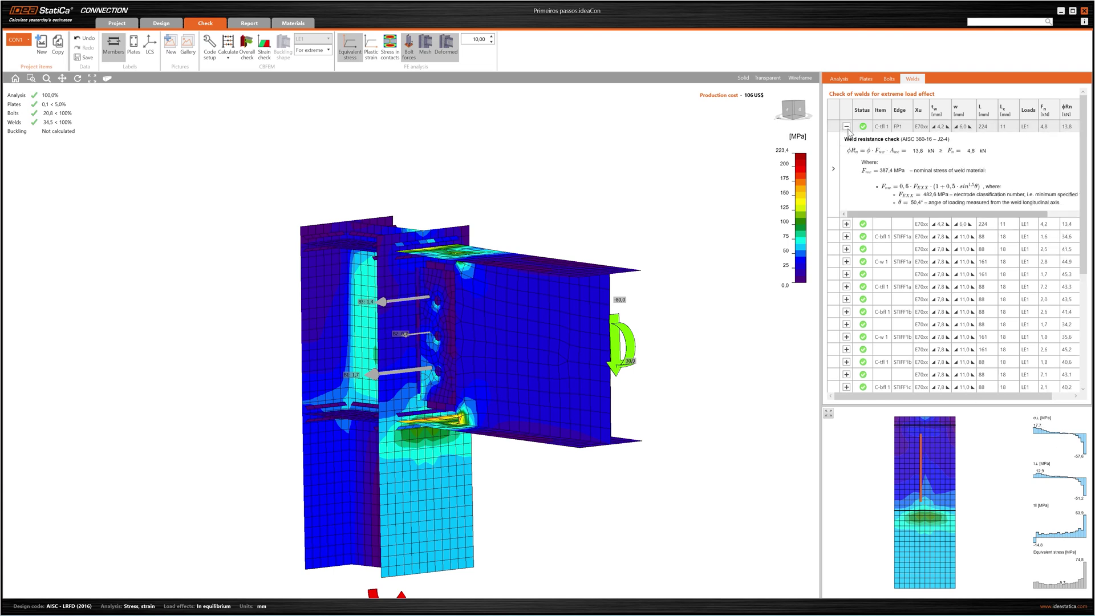
{"action": "right_click", "coordinate": [939, 166]}
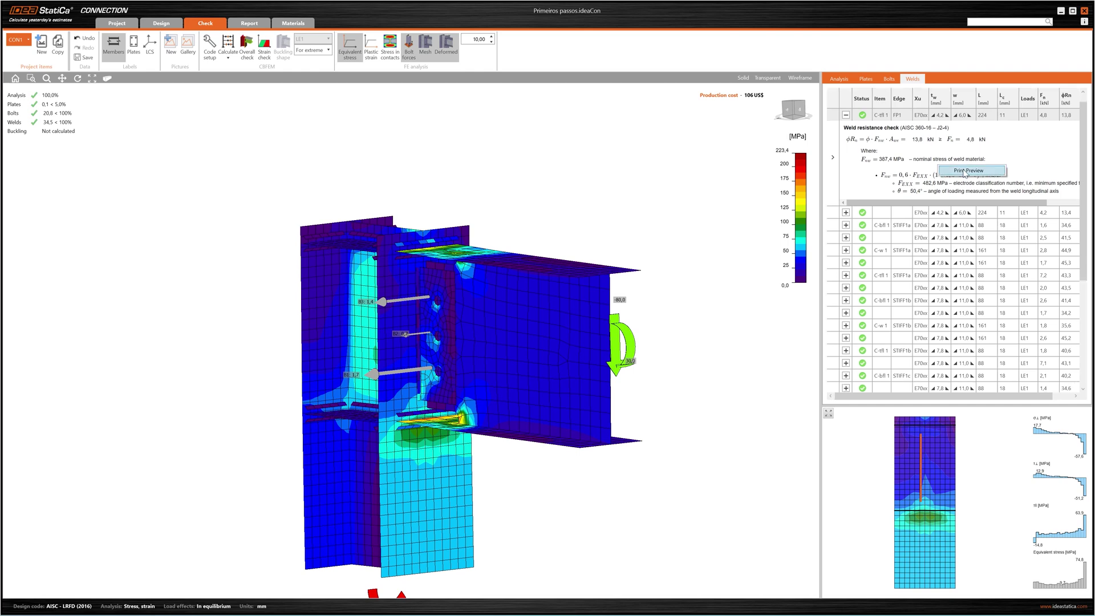
{"action": "left_click", "coordinate": [965, 172]}
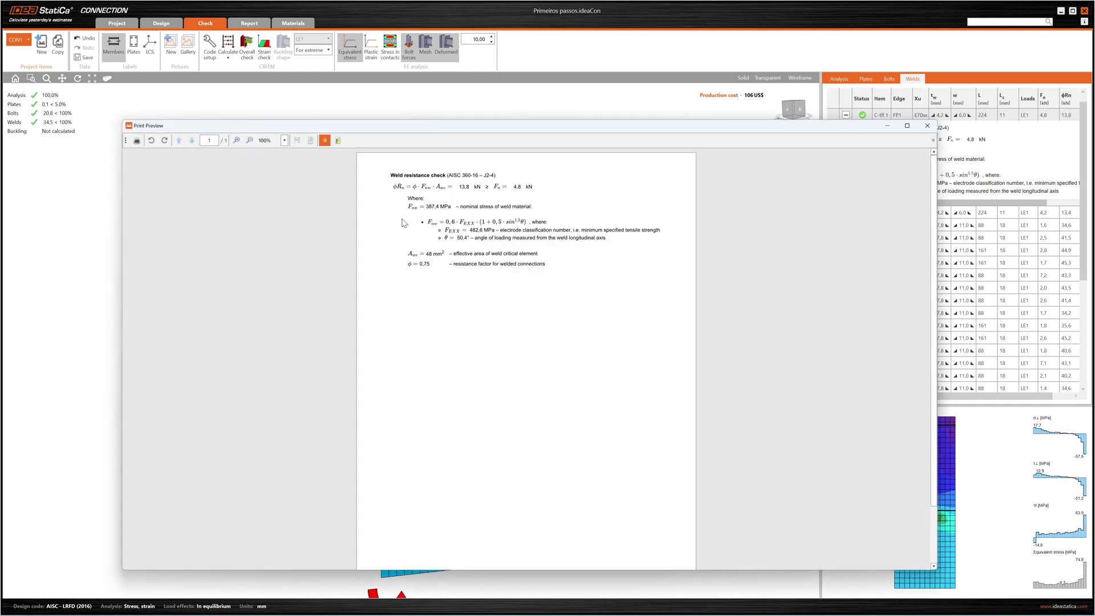
{"action": "left_click", "coordinate": [928, 126]}
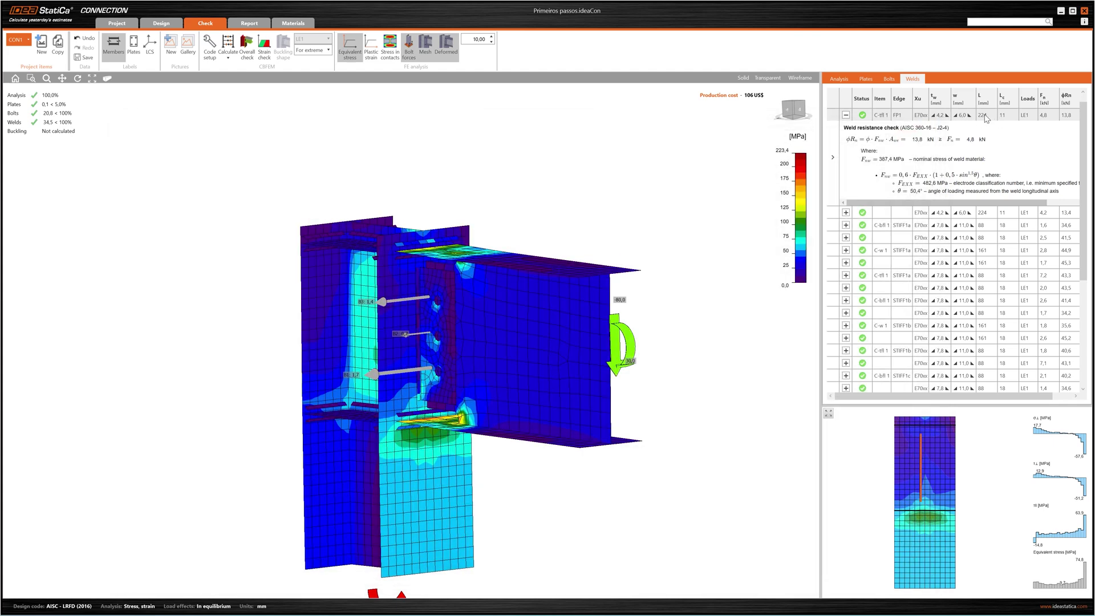